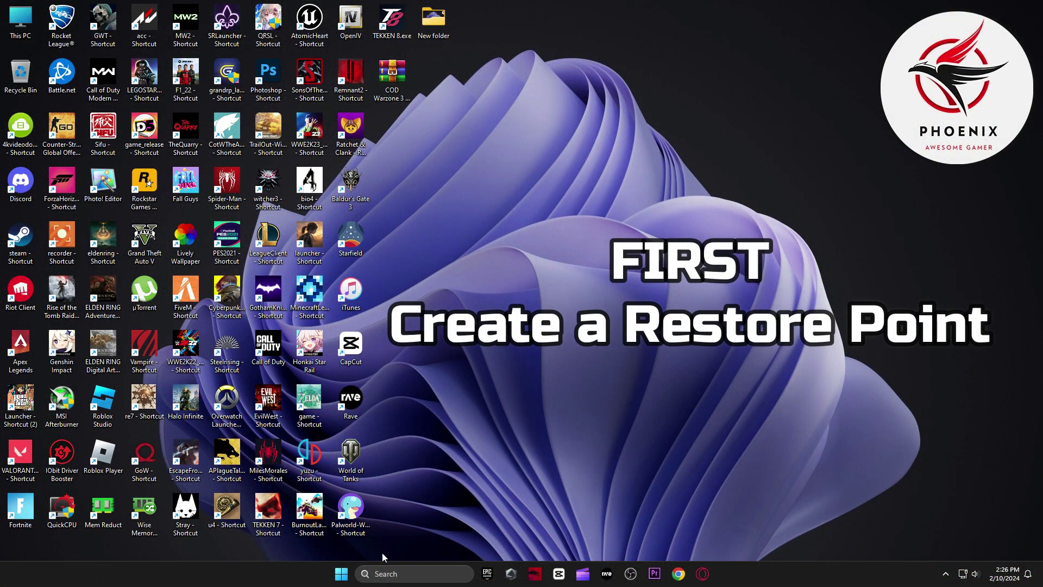
Step: Open the Windows Update settings and check for available updates
left_click(387, 574)
type("windows")
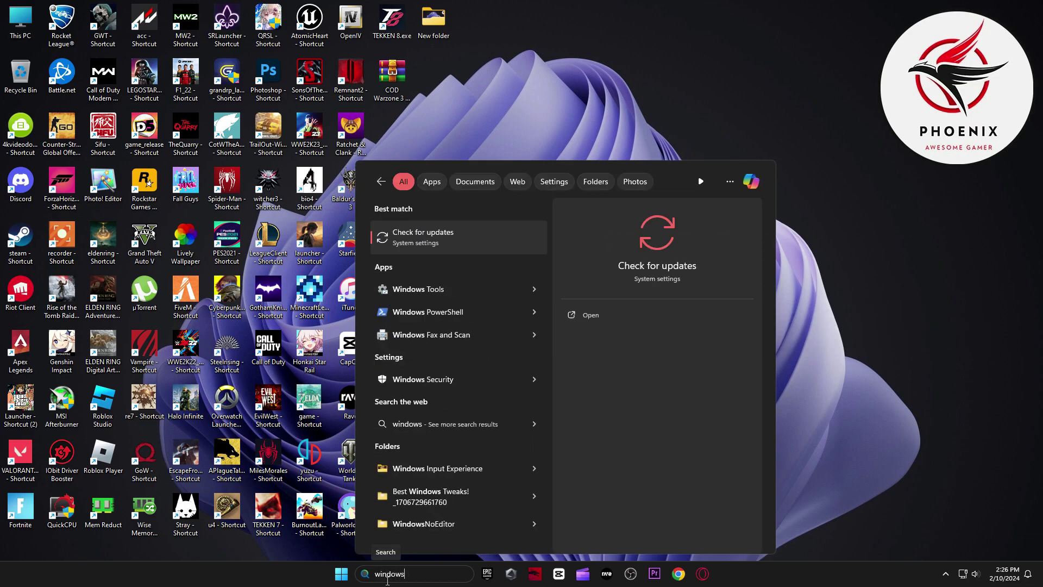
left_click(451, 237)
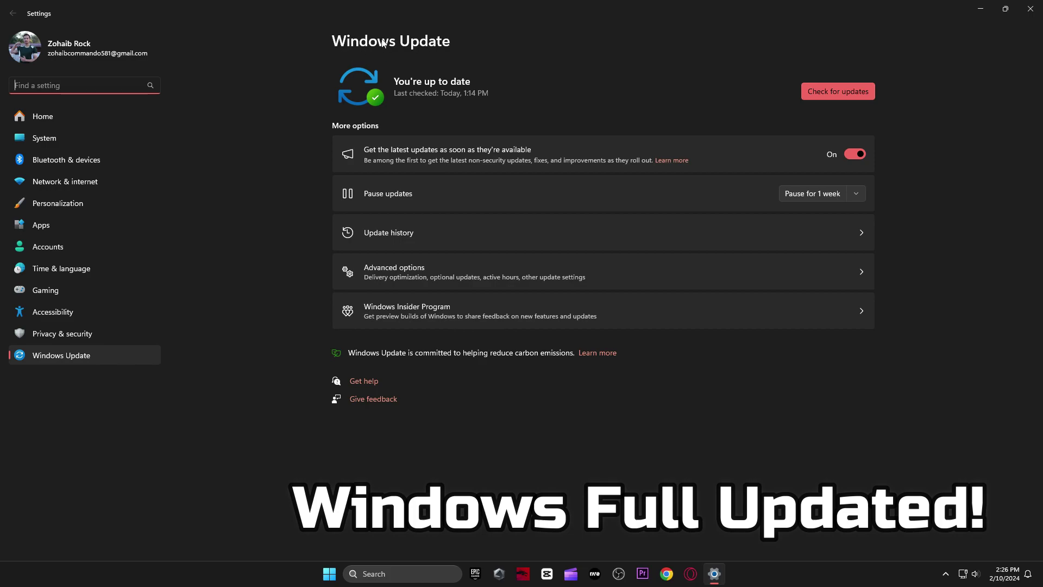
left_click(837, 91)
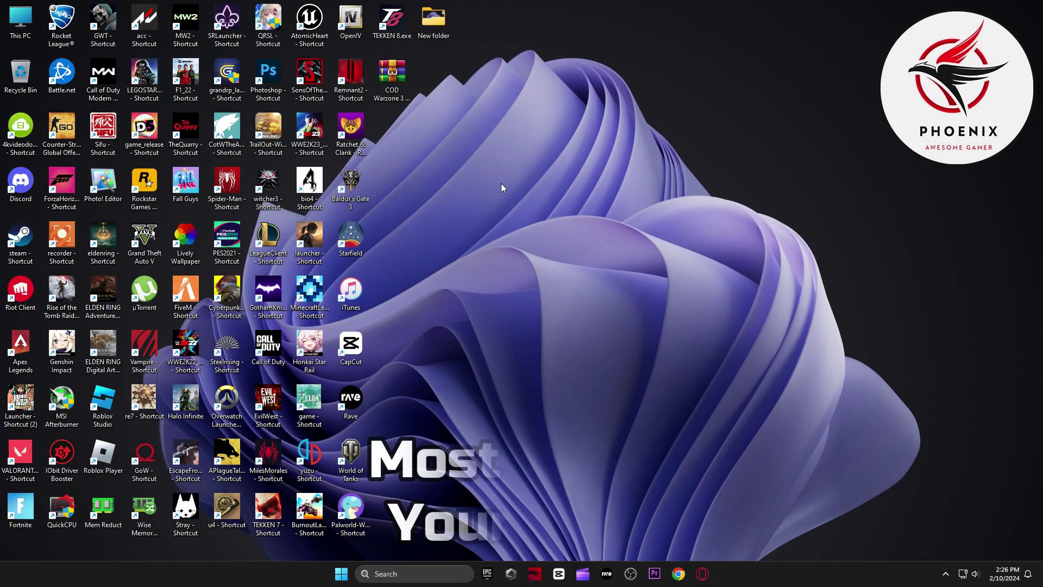
Step: Open Device Manager from This PC's management console and check for an updated driver for the NVIDIA GeForce RTX 3070
right_click(21, 16)
left_click(65, 166)
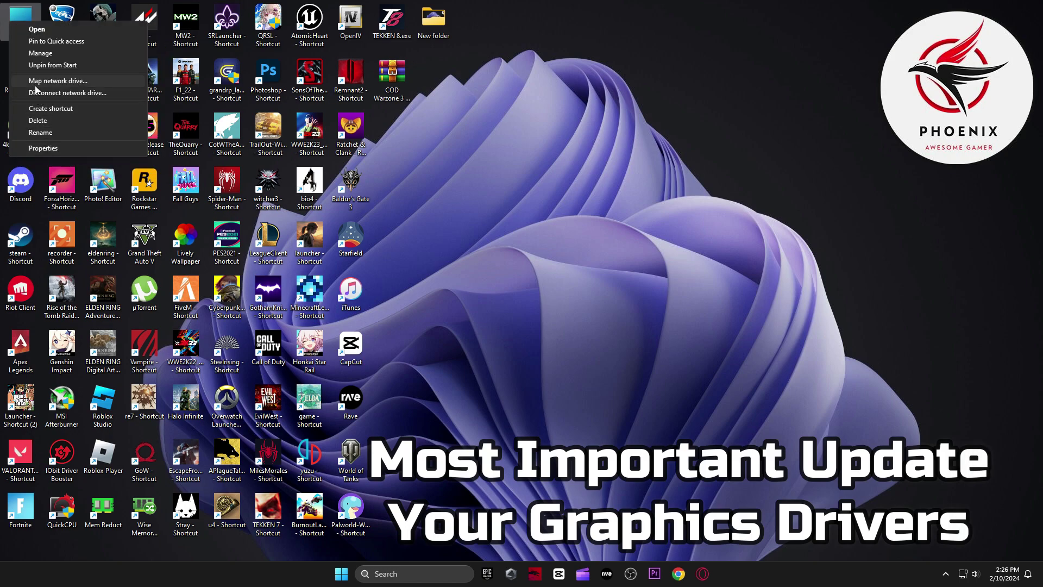
left_click(46, 52)
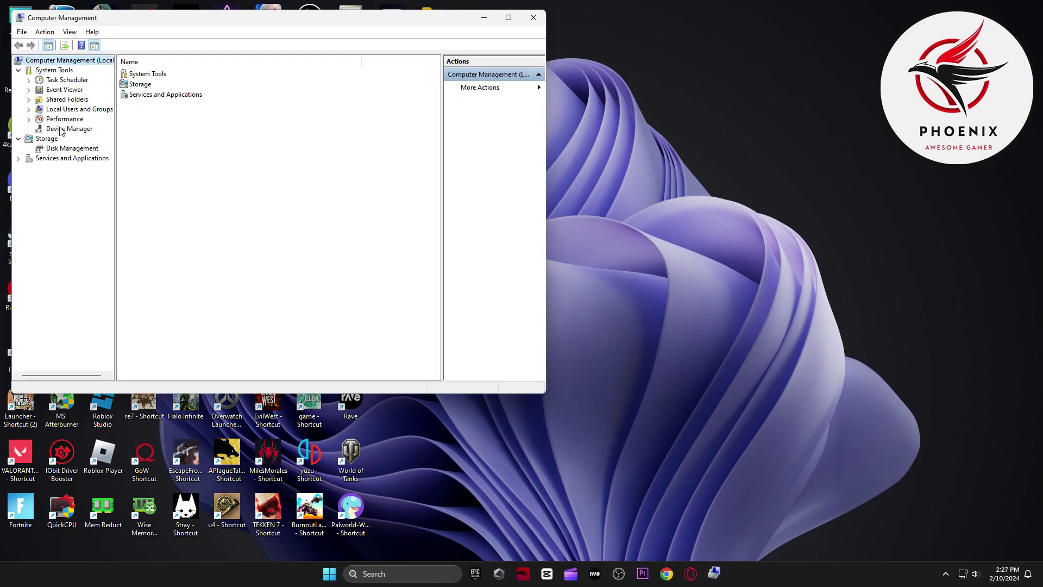
left_click(77, 129)
left_click(133, 100)
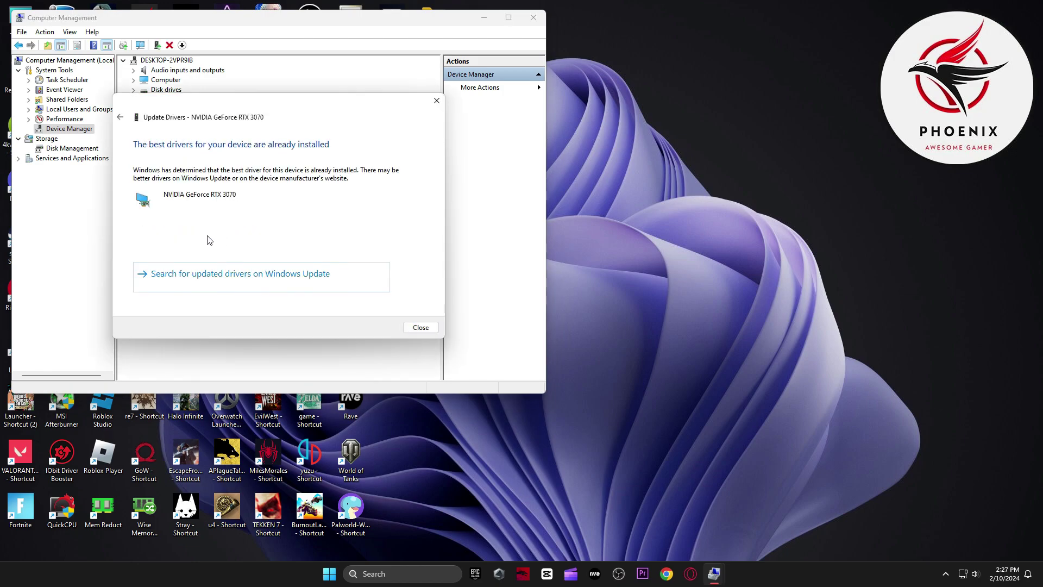
Step: Switch to GeForce Experience, check for graphics driver updates, and close it along with the driver and Computer Management windows
left_click(397, 575)
type("gef")
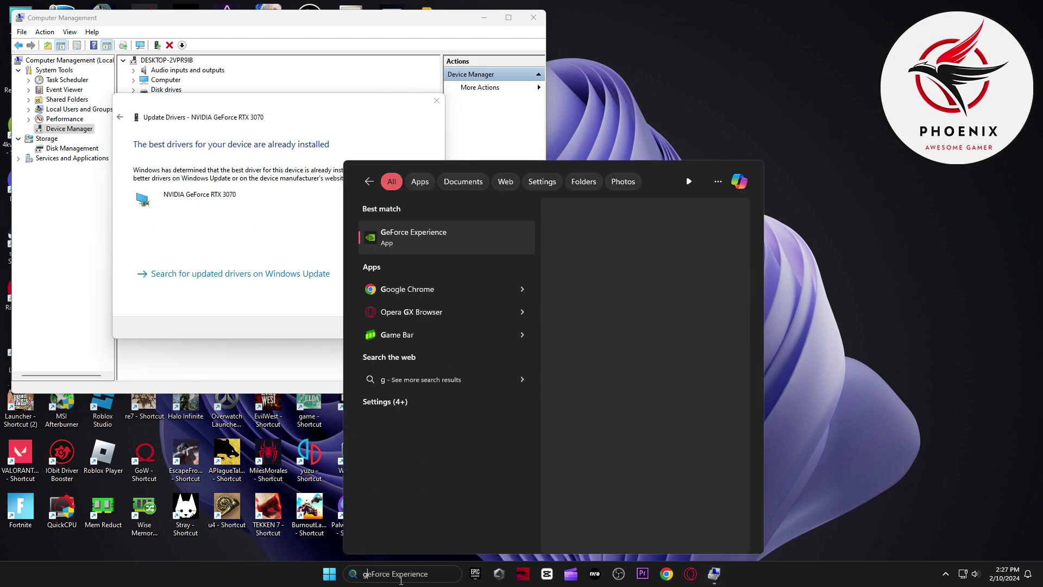
left_click(416, 234)
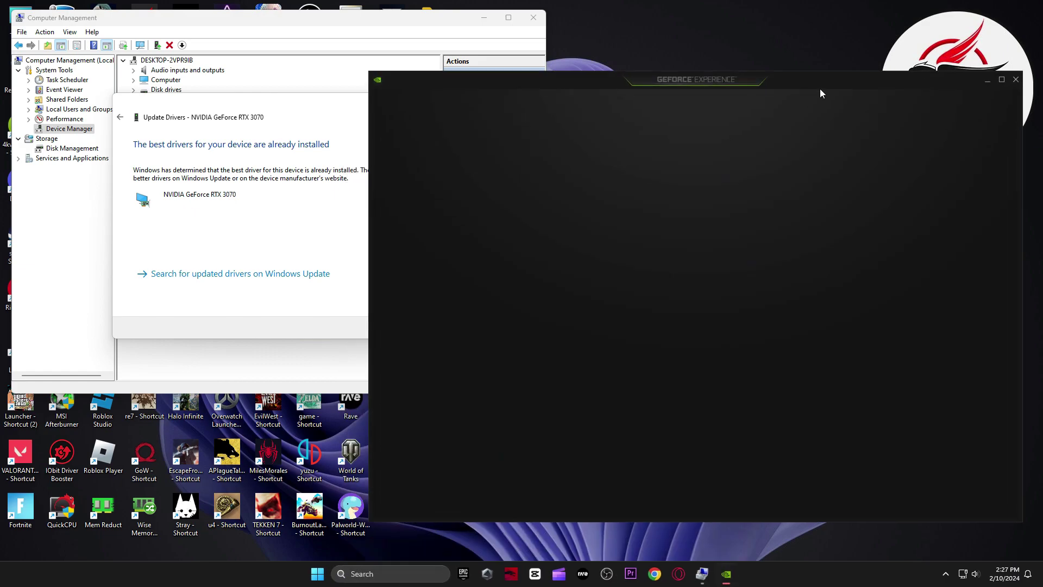
left_click_drag(820, 89, 670, 80)
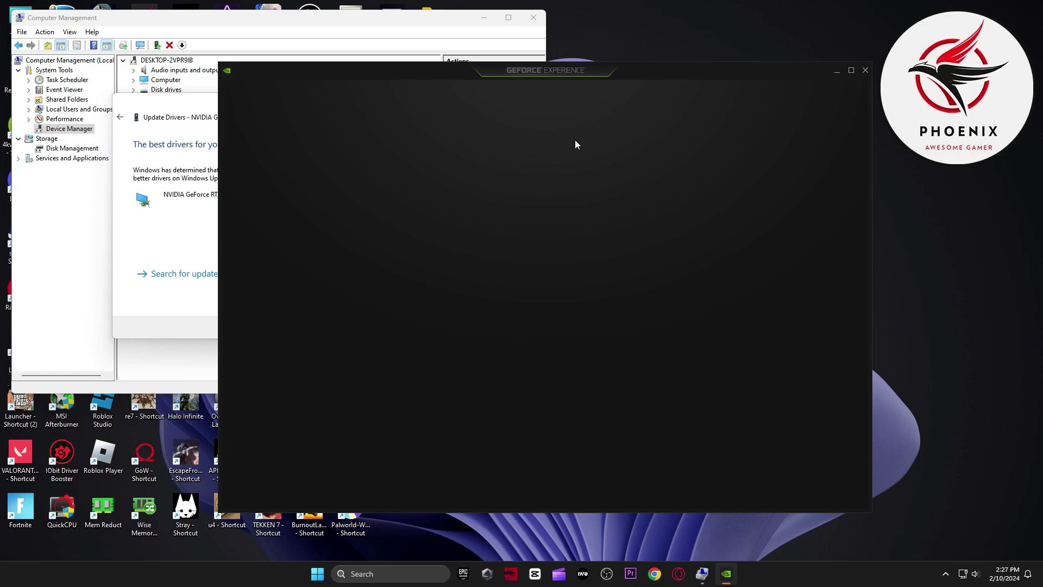
left_click(305, 94)
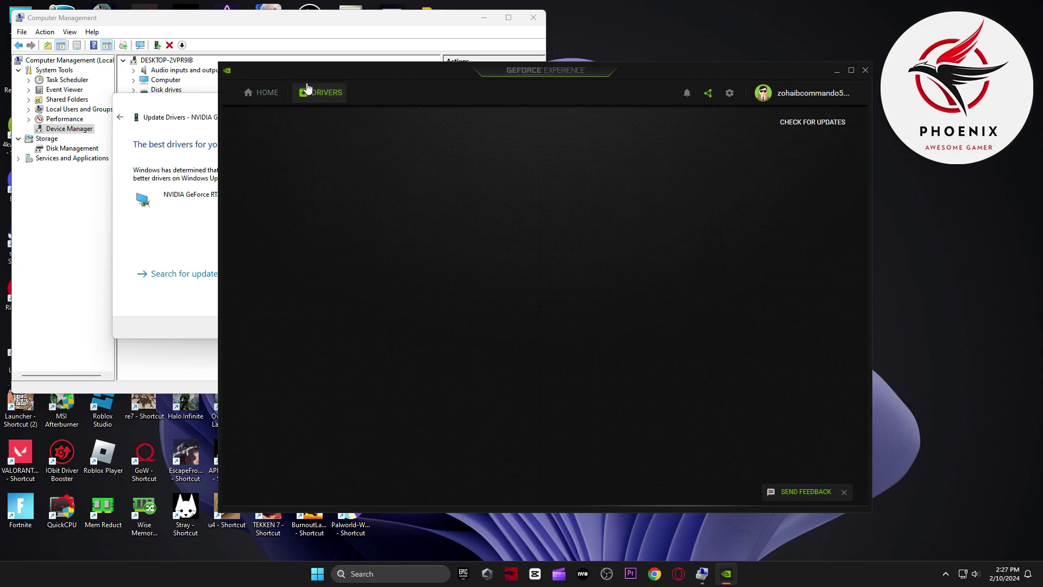
left_click(782, 124)
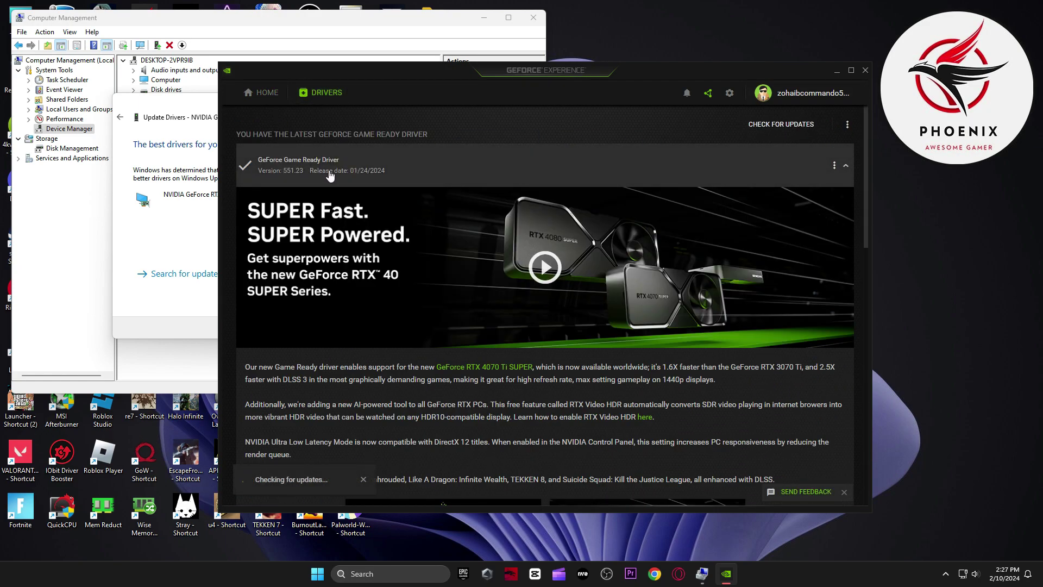
left_click(865, 71)
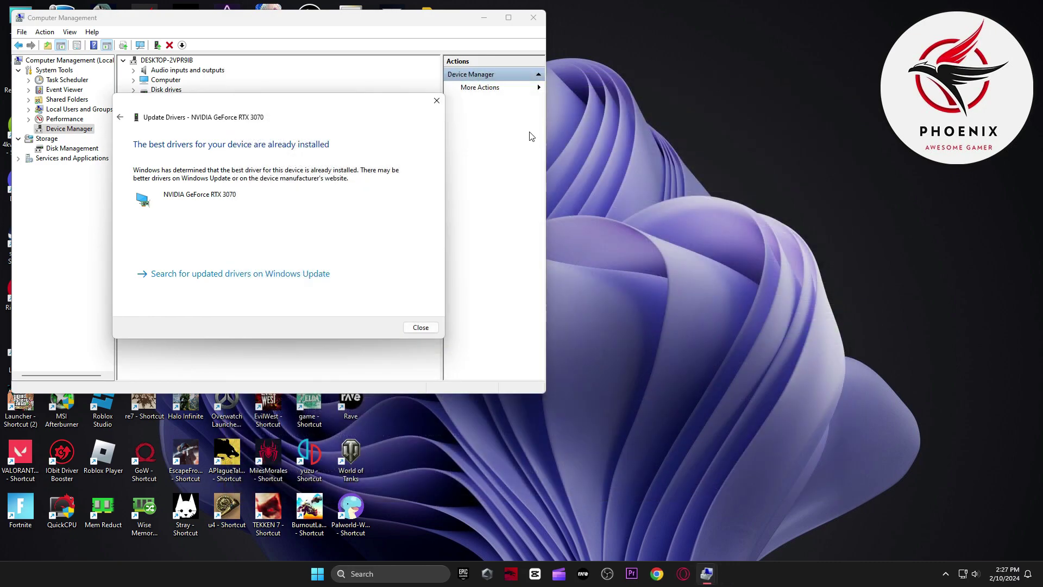
left_click(431, 103)
left_click(533, 18)
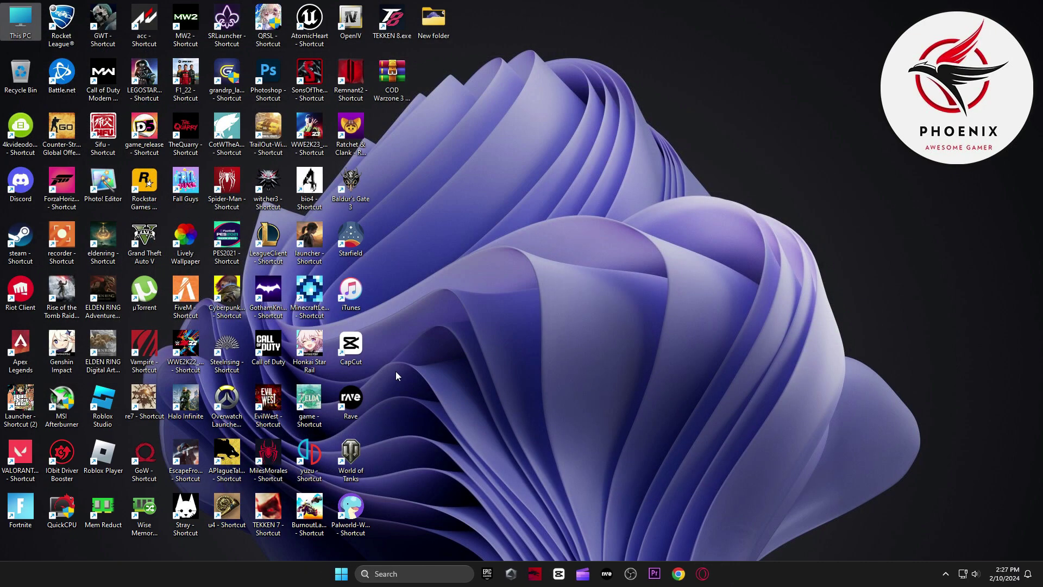
Step: Open the Call of Duty desktop shortcut's file location and show the properties of the Call of Duty Launcher application
right_click(267, 345)
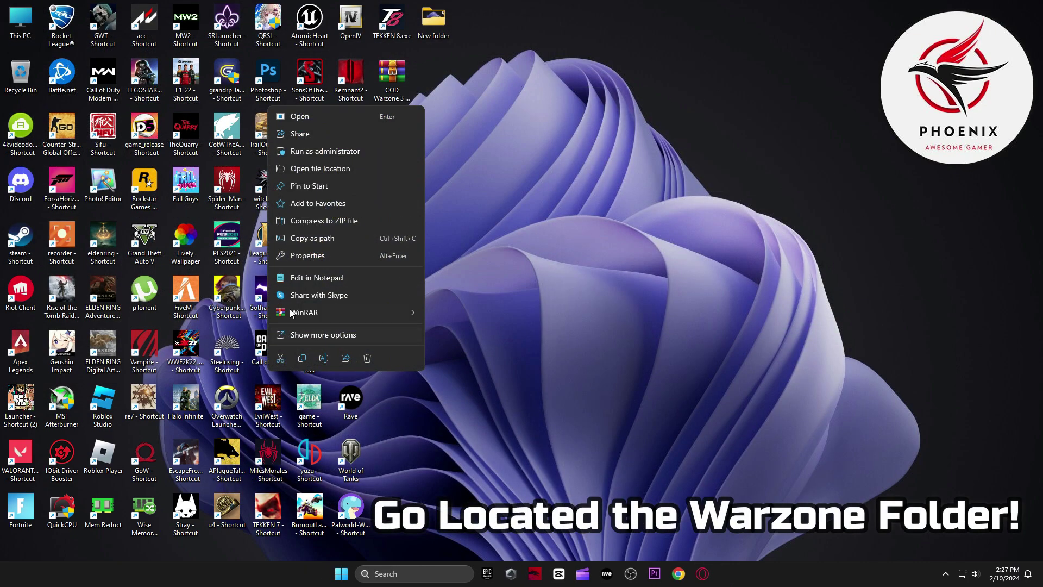
left_click(319, 169)
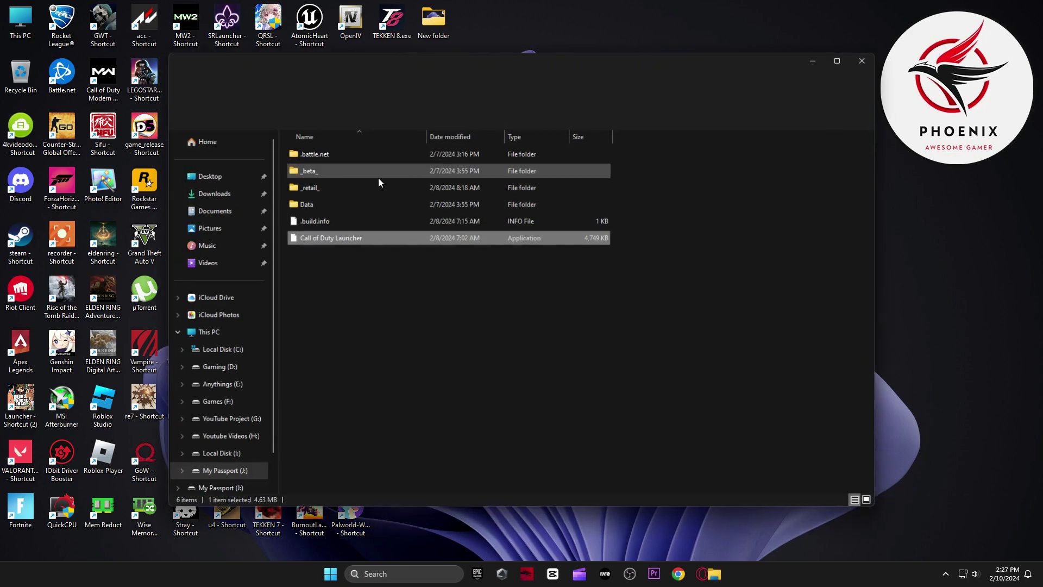
right_click(328, 239)
left_click(367, 478)
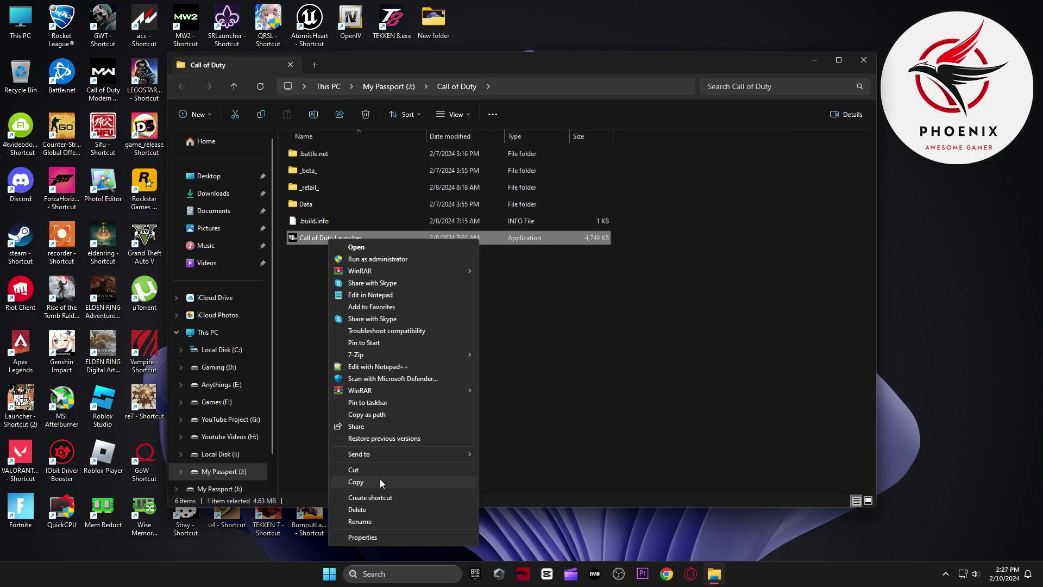
left_click(379, 534)
left_click_drag(411, 248, 433, 100)
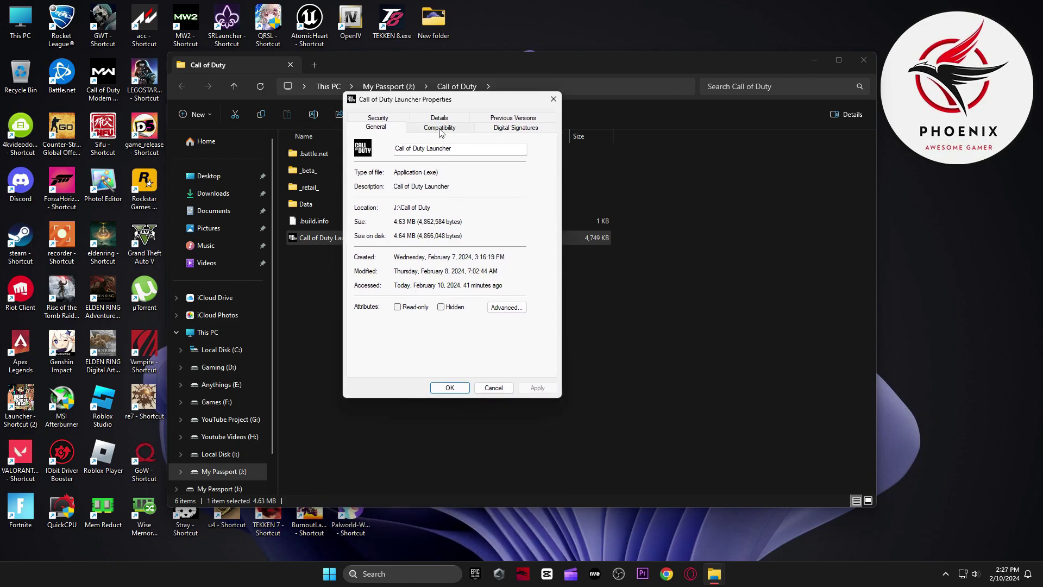
Step: Override the launcher's high DPI scaling behavior with scaling performed by Application, save the properties, and close the game folder
left_click(440, 129)
left_click(437, 338)
left_click(395, 309)
left_click(419, 329)
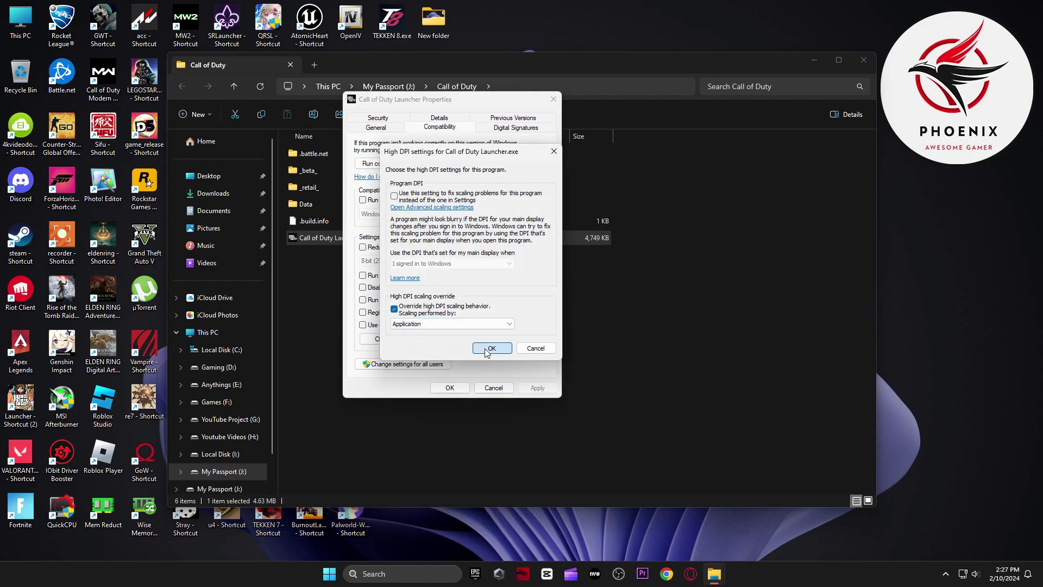
left_click(491, 348)
left_click(450, 388)
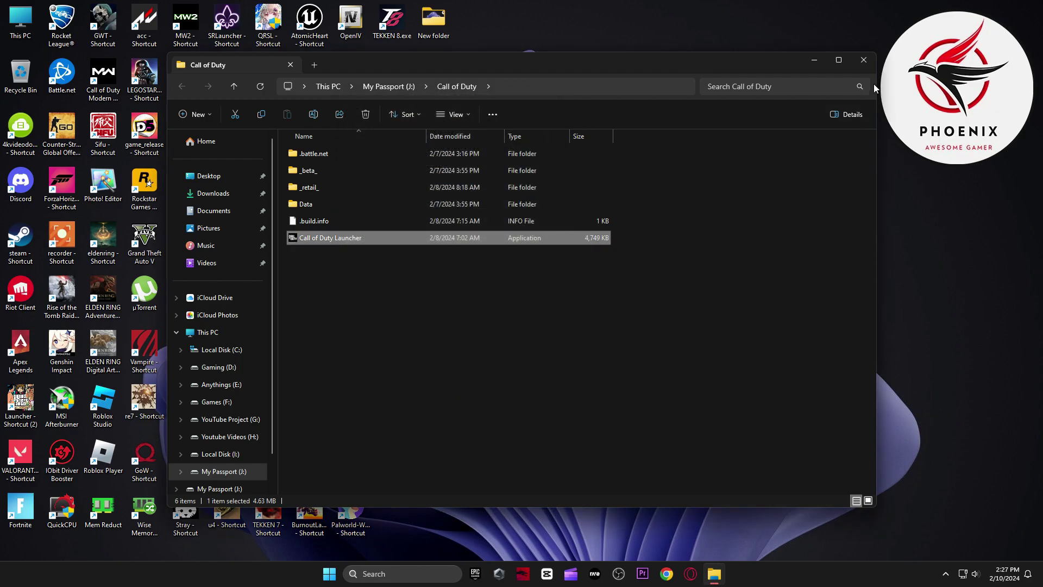
left_click(864, 60)
Step: Open the General page of the Privacy & security settings and check its four privacy switches
left_click(341, 574)
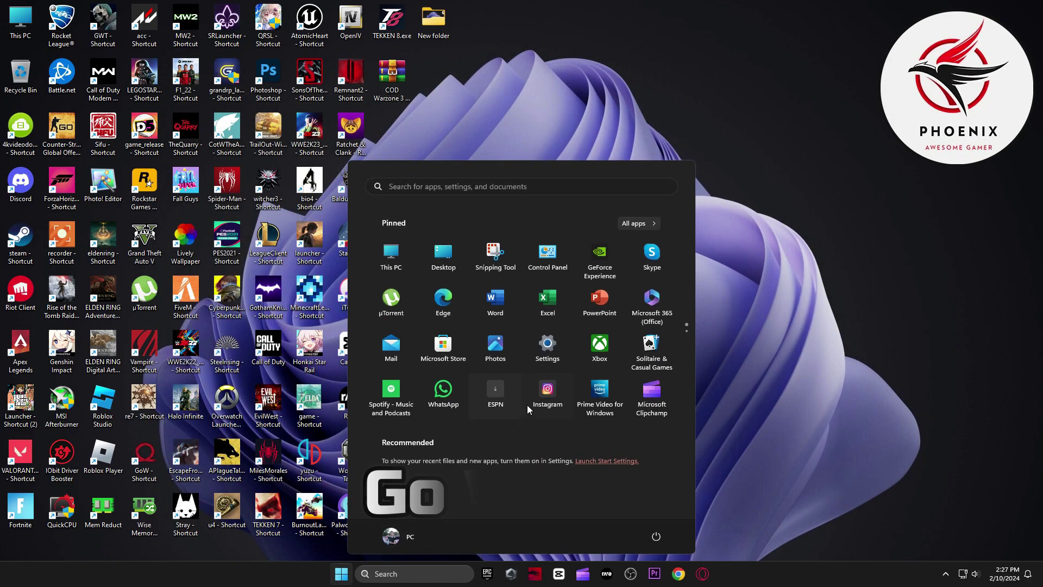
left_click(550, 334)
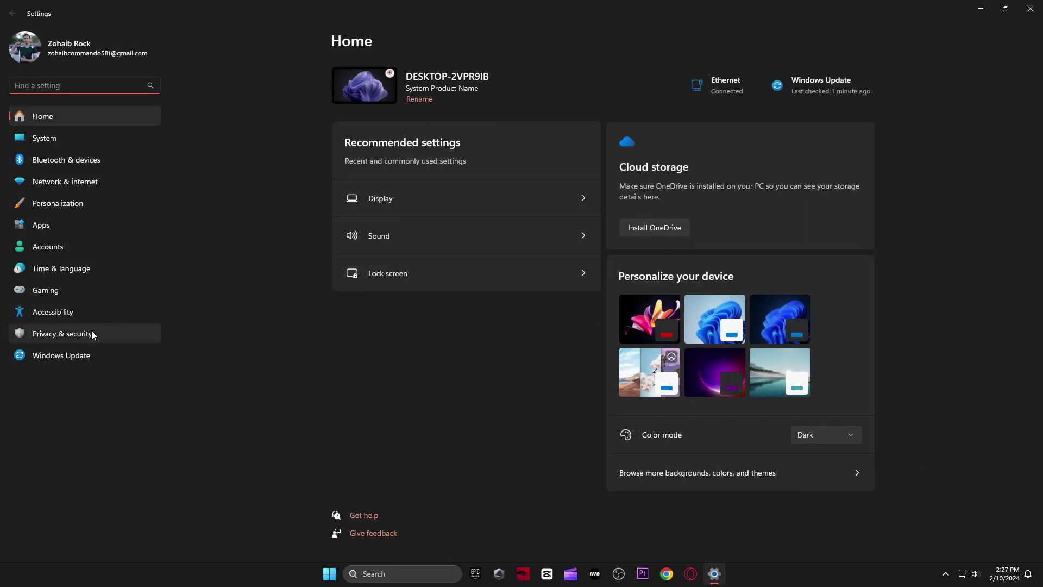
left_click(65, 335)
left_click(432, 195)
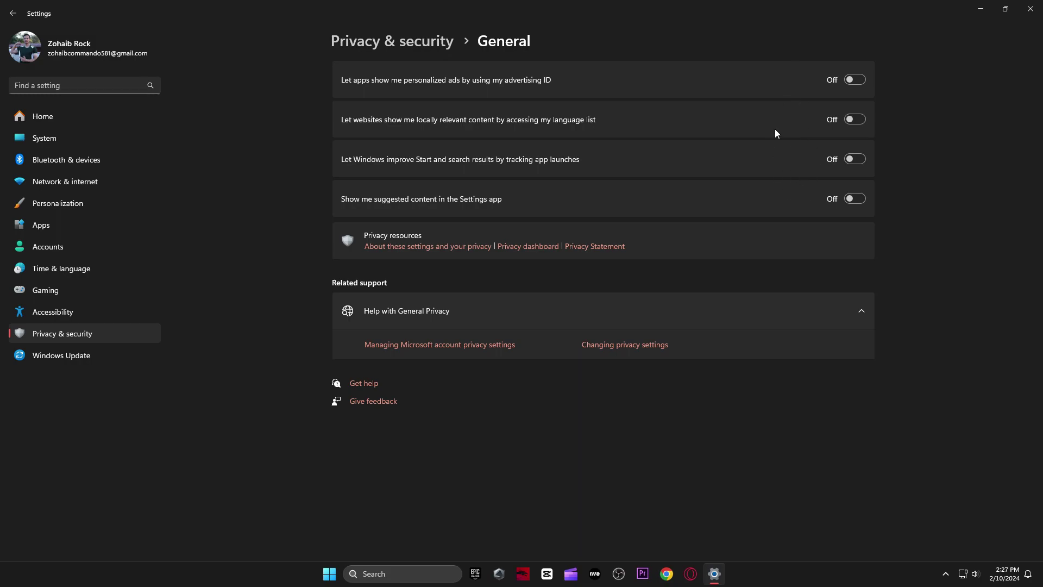
Step: Check the Storage page in the System settings, including Storage Sense, and return to the System overview
left_click(58, 139)
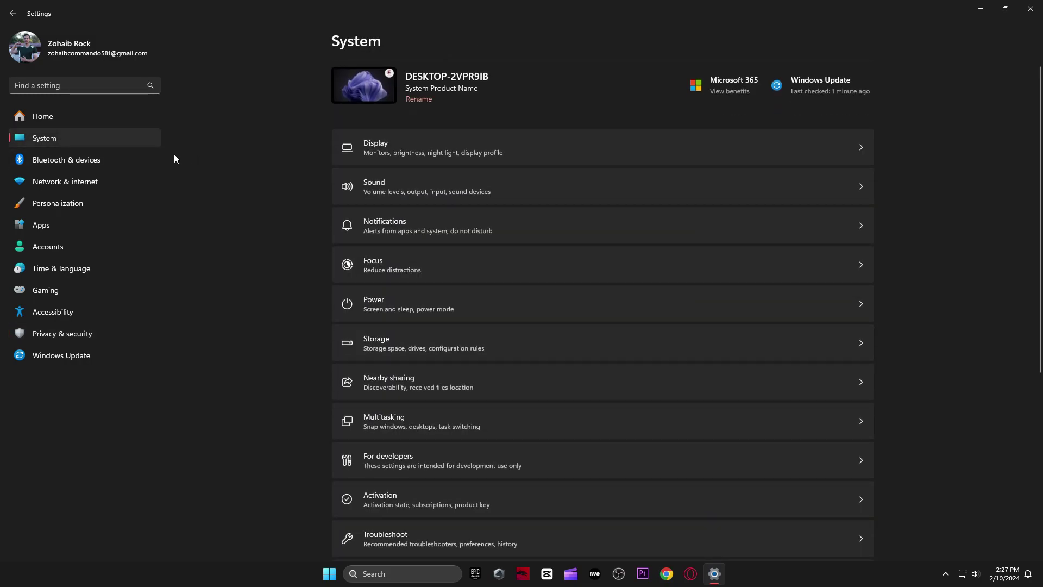
scroll(436, 437, "down", 5)
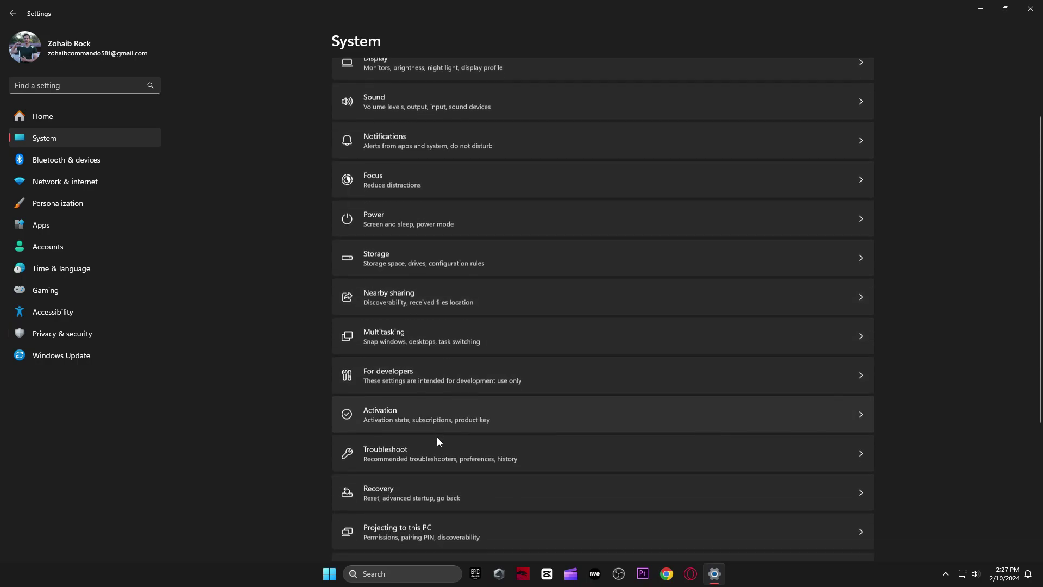
scroll(444, 451, "up", 4)
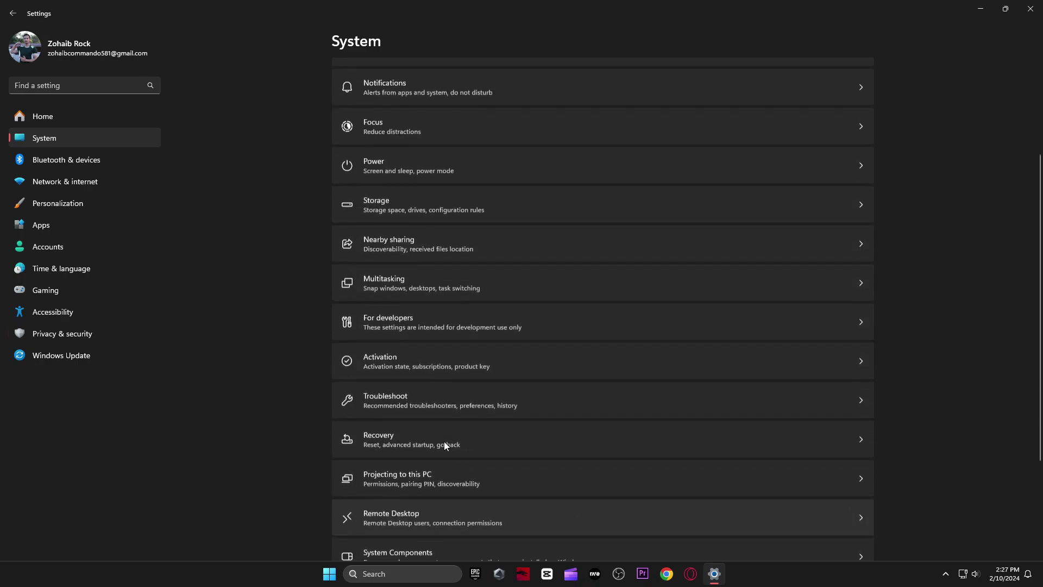
left_click(397, 272)
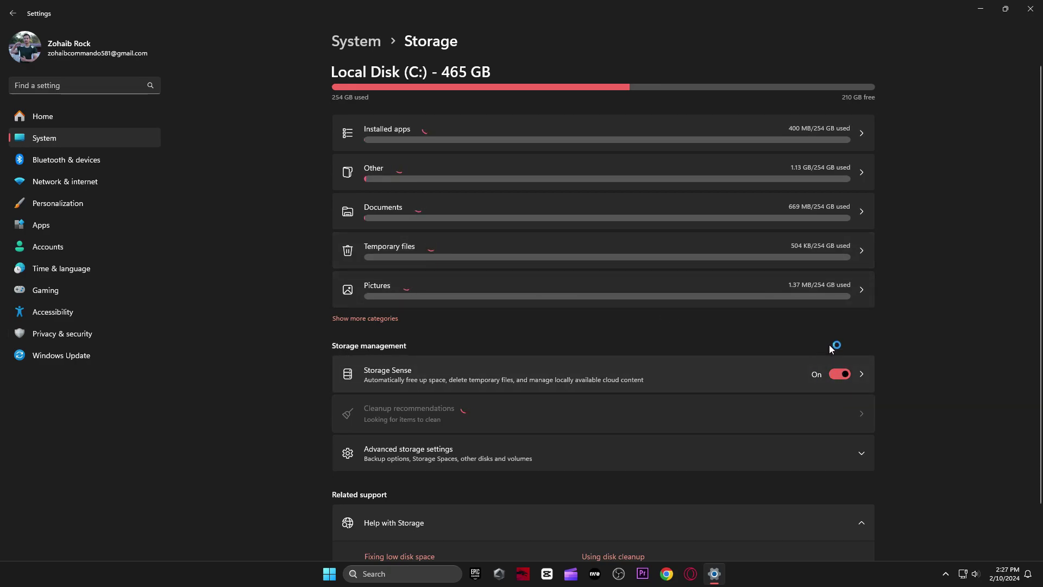
left_click(11, 14)
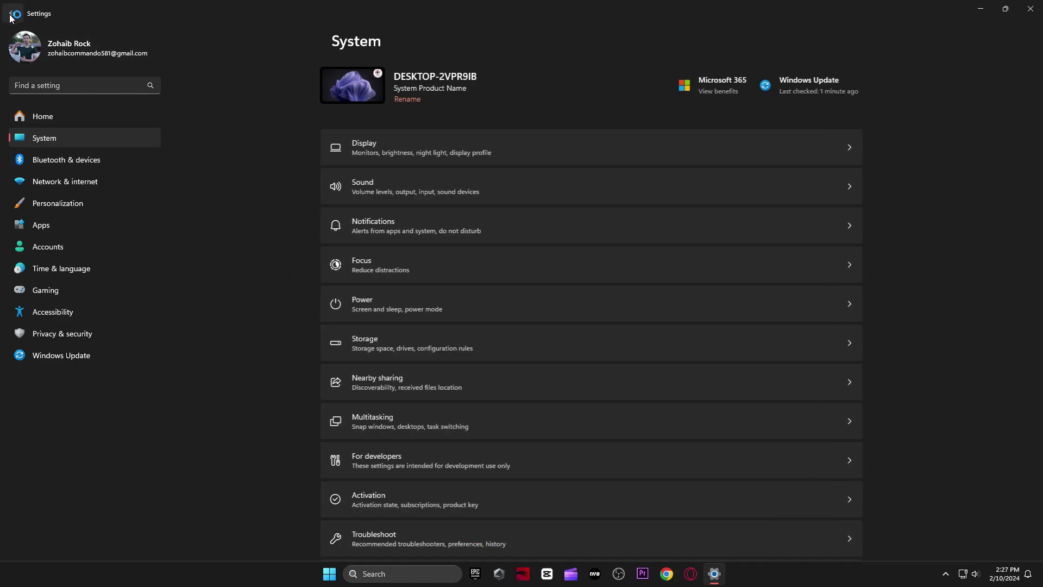
left_click(60, 251)
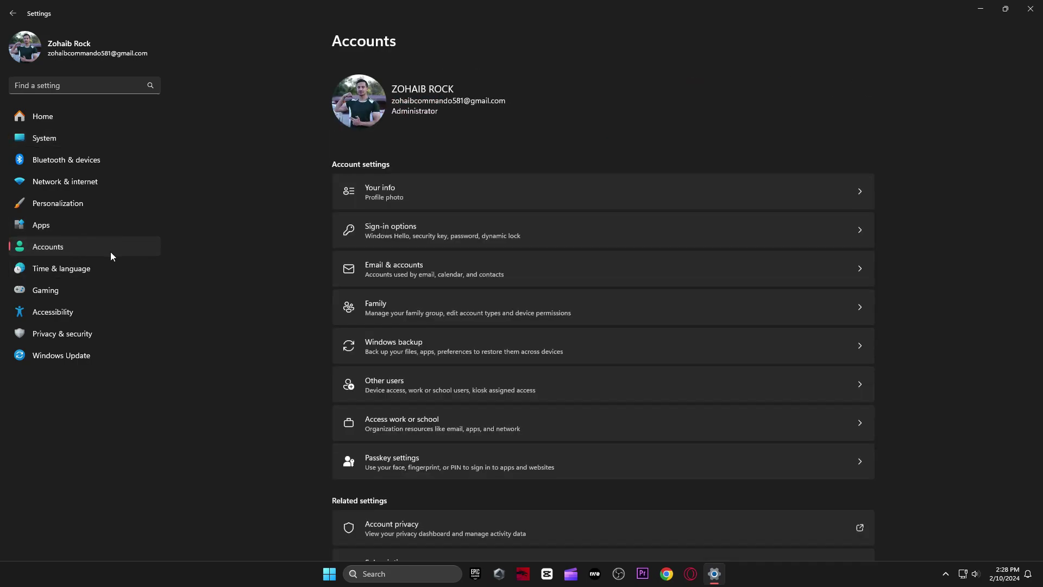
scroll(315, 266, "down", 3)
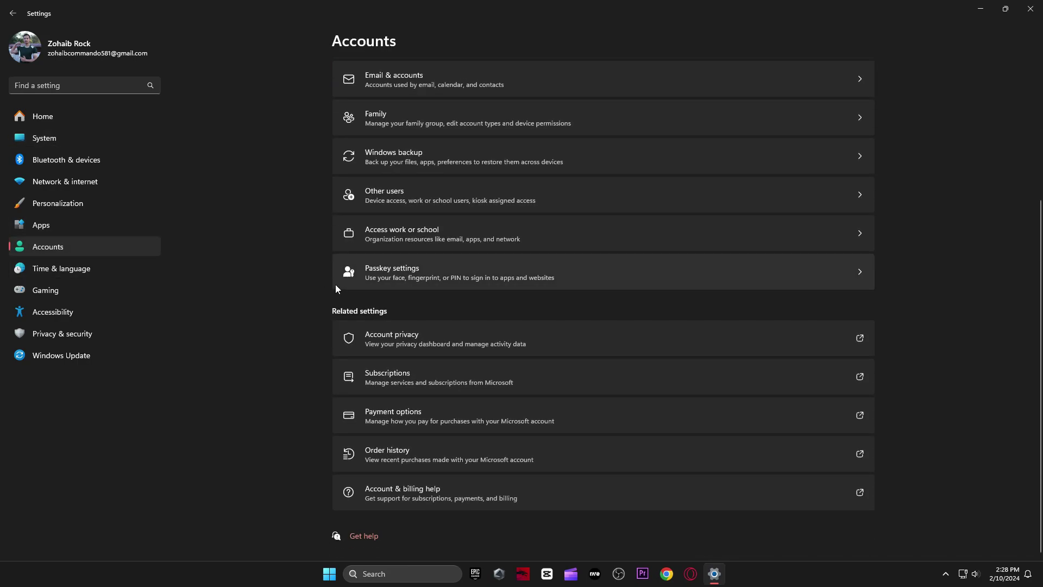
scroll(320, 288, "up", 3)
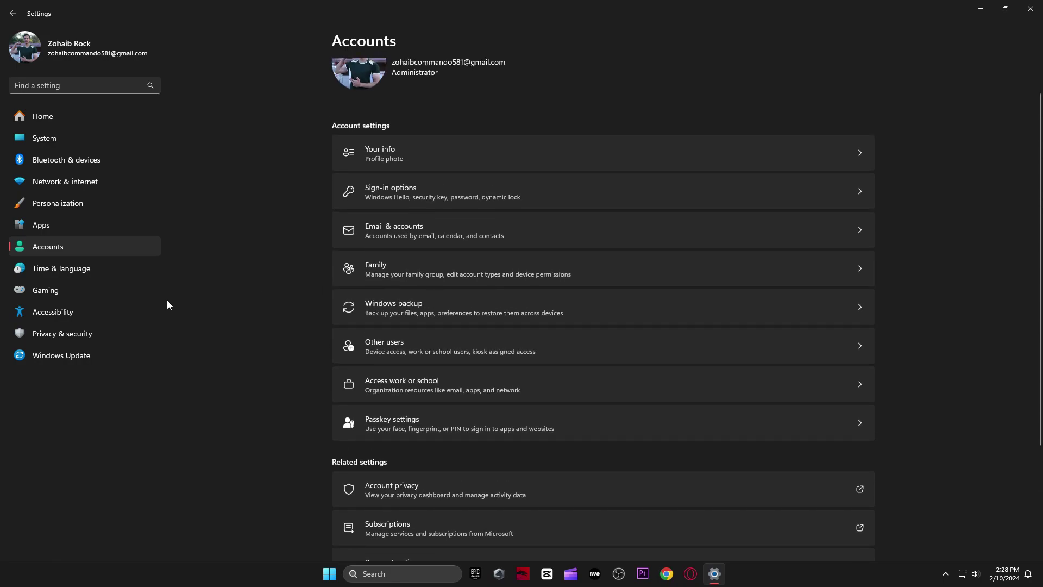
Step: Open the Startup page of the Apps settings and review which apps are enabled to start automatically at sign-in
left_click(39, 226)
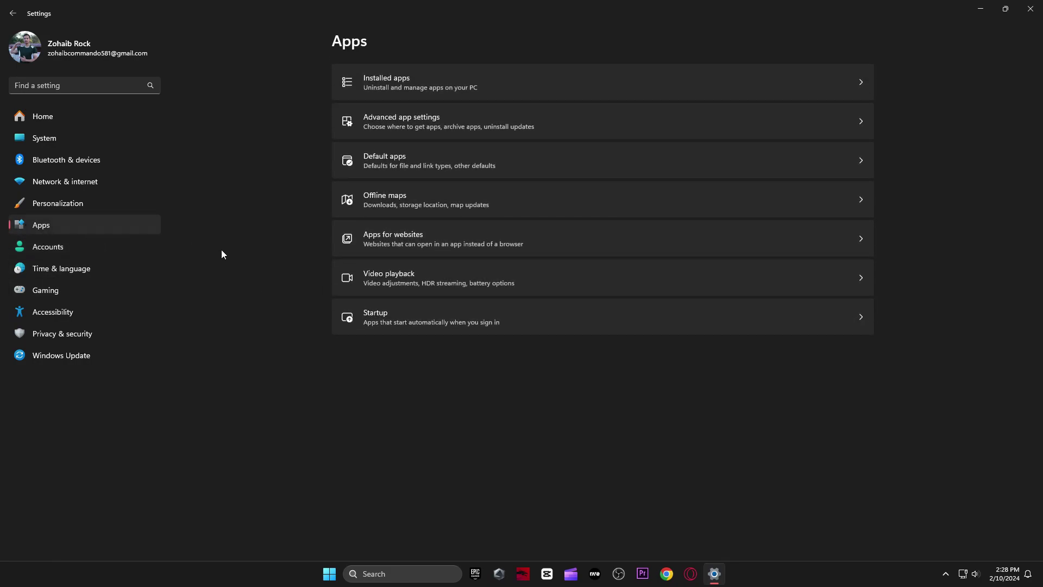
left_click(375, 317)
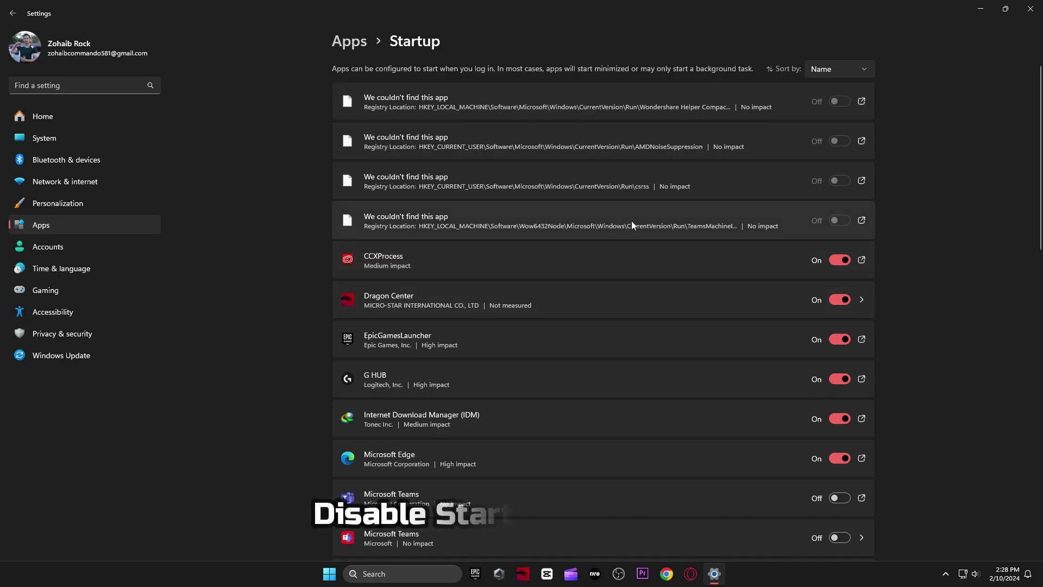
scroll(652, 245, "down", 3)
scroll(693, 307, "down", 10)
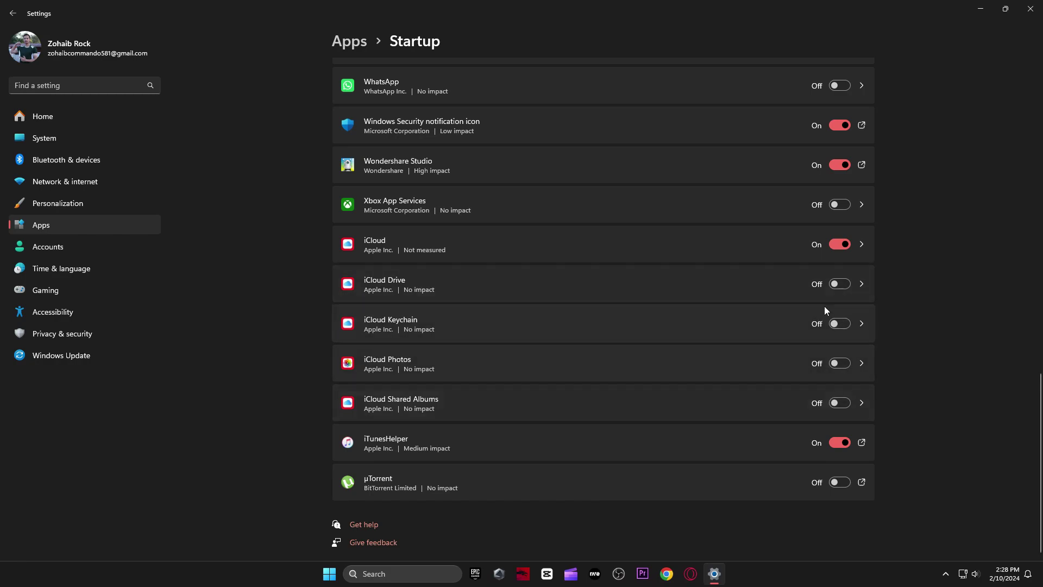
scroll(735, 329, "up", 3)
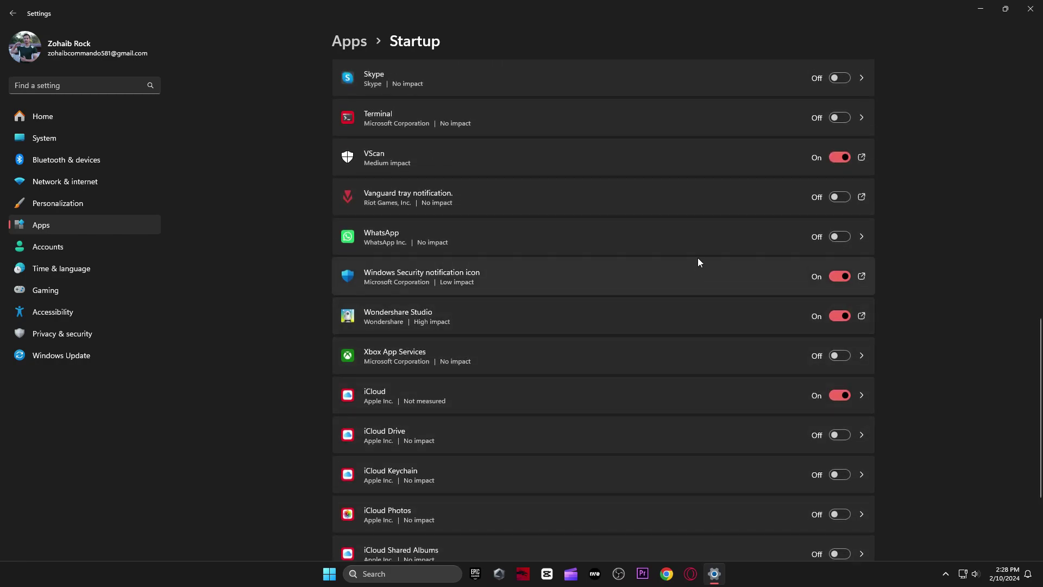
scroll(688, 278, "up", 5)
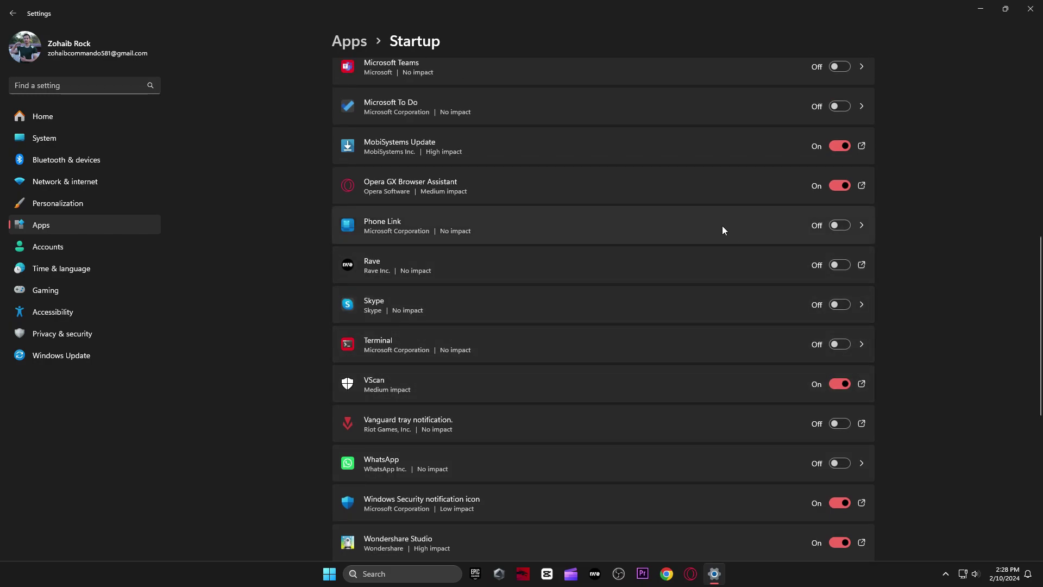
Step: Check the Game Bar and Game Mode pages in the Gaming settings, including the controller and Game Mode switches
scroll(694, 340, "up", 3)
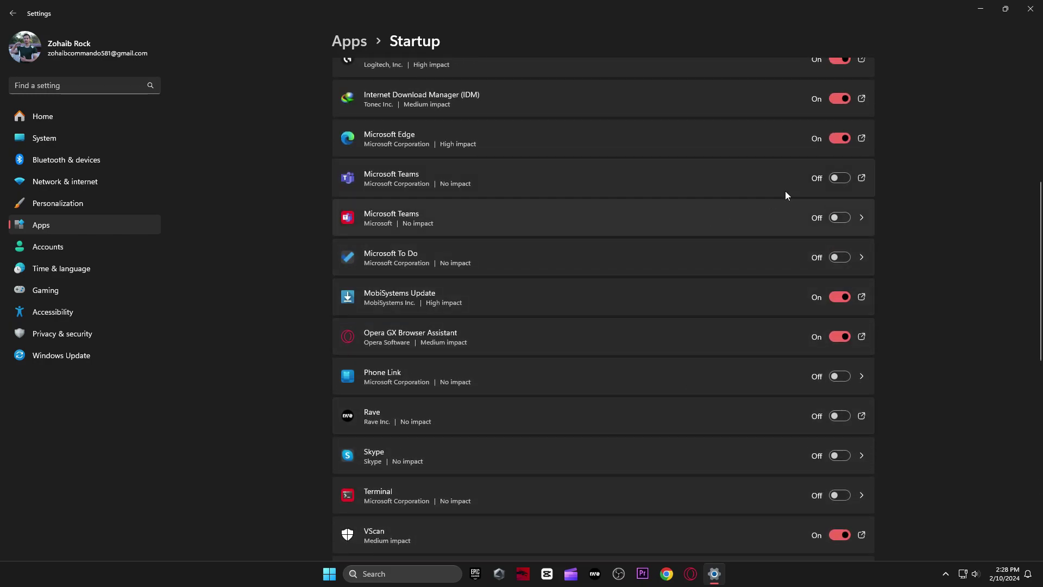
left_click(45, 292)
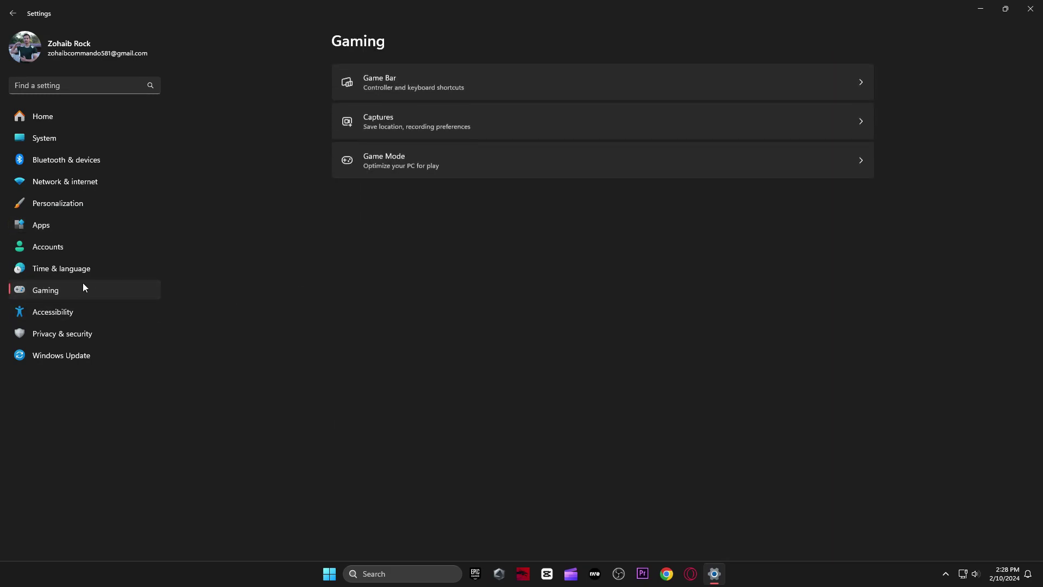
left_click(452, 82)
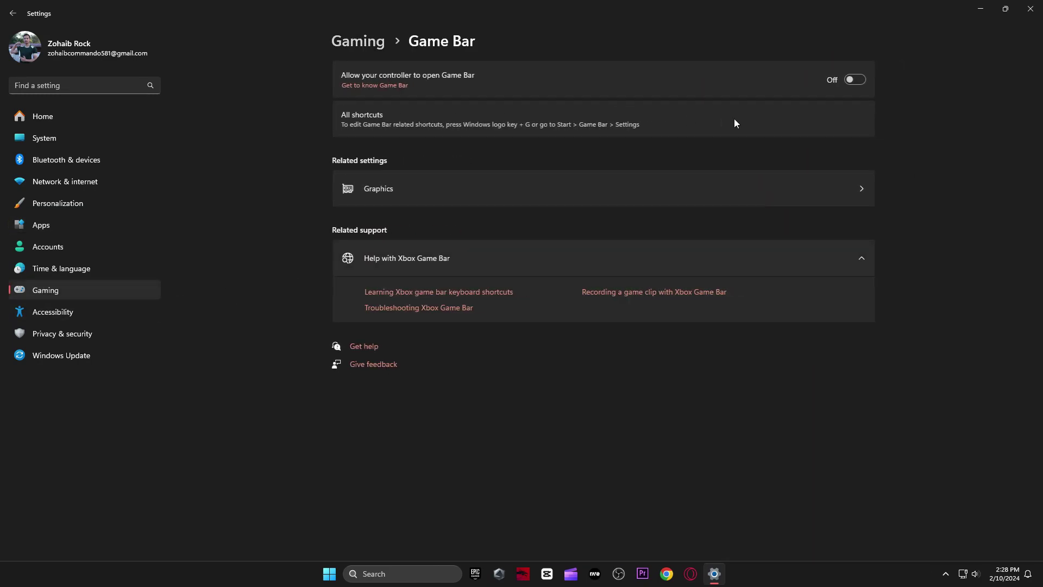
left_click(358, 41)
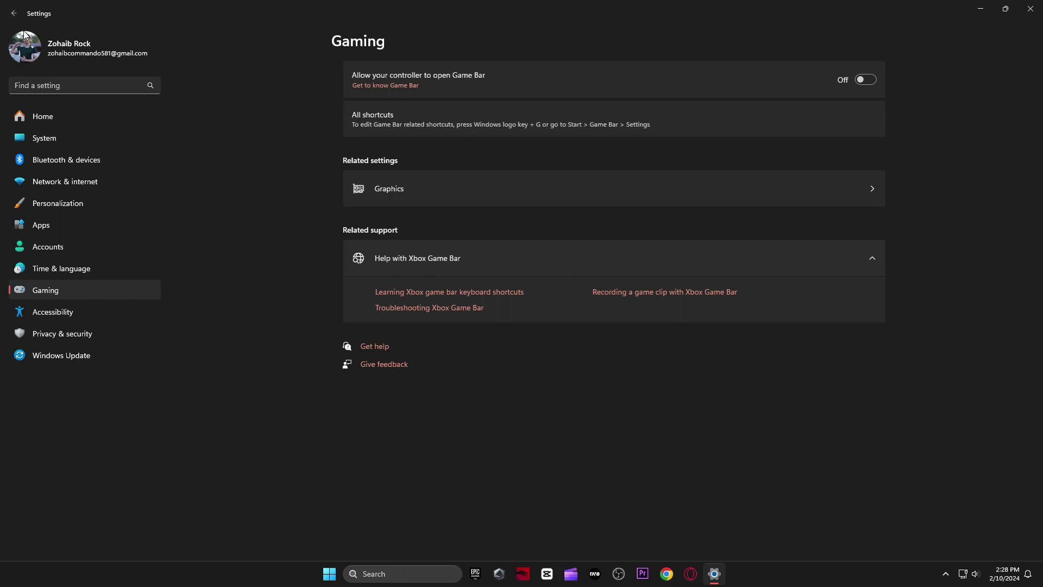
left_click(476, 164)
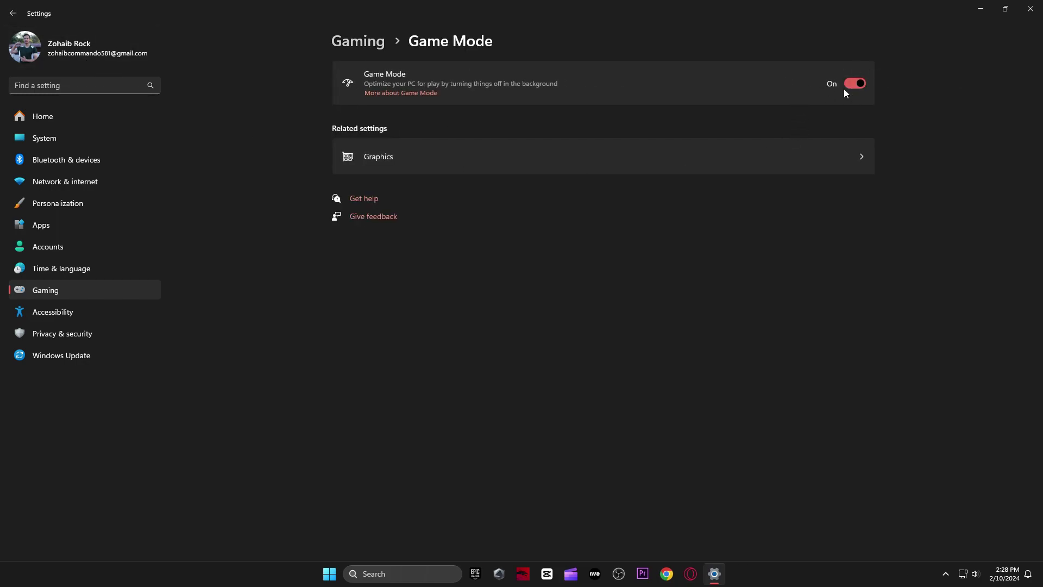
Step: Open the Graphics settings and remove Call of Duty Launcher from the custom options app list
left_click(425, 165)
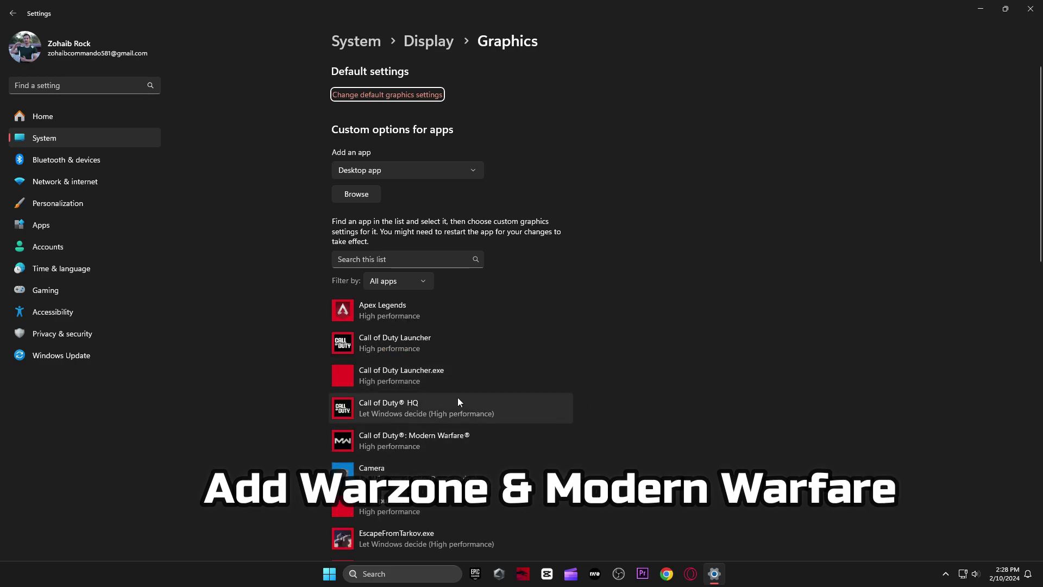
scroll(474, 422, "down", 2)
left_click(466, 268)
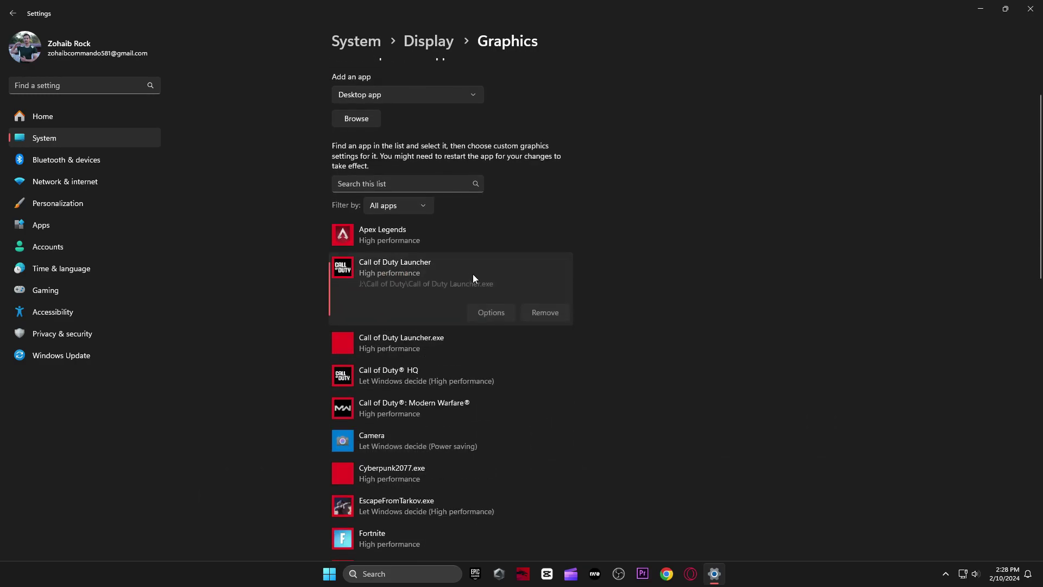
left_click(554, 309)
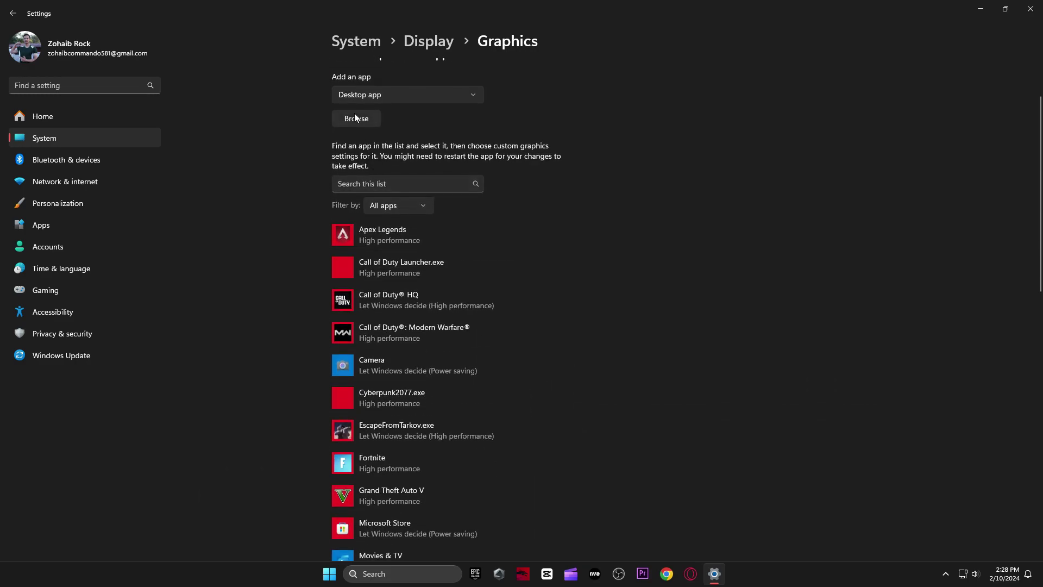
Step: Add the Call of Duty Launcher application from the Call of Duty folder on My Passport (J:) as a desktop app
left_click(355, 115)
left_click(112, 157)
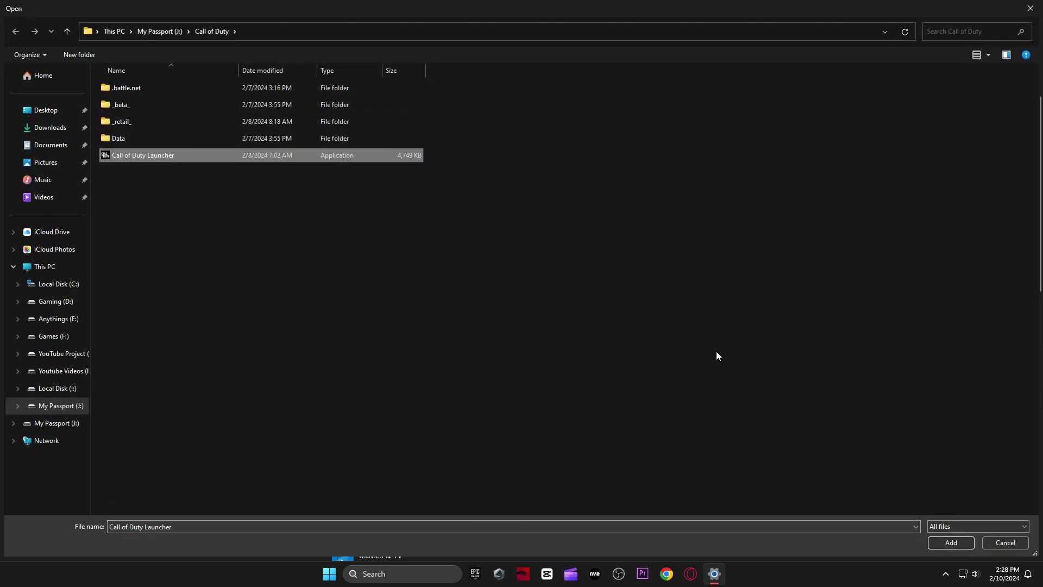
left_click(951, 542)
scroll(589, 416, "down", 3)
scroll(543, 369, "up", 3)
Step: Set the graphics preference of Call of Duty Launcher to High performance and save it
left_click(511, 272)
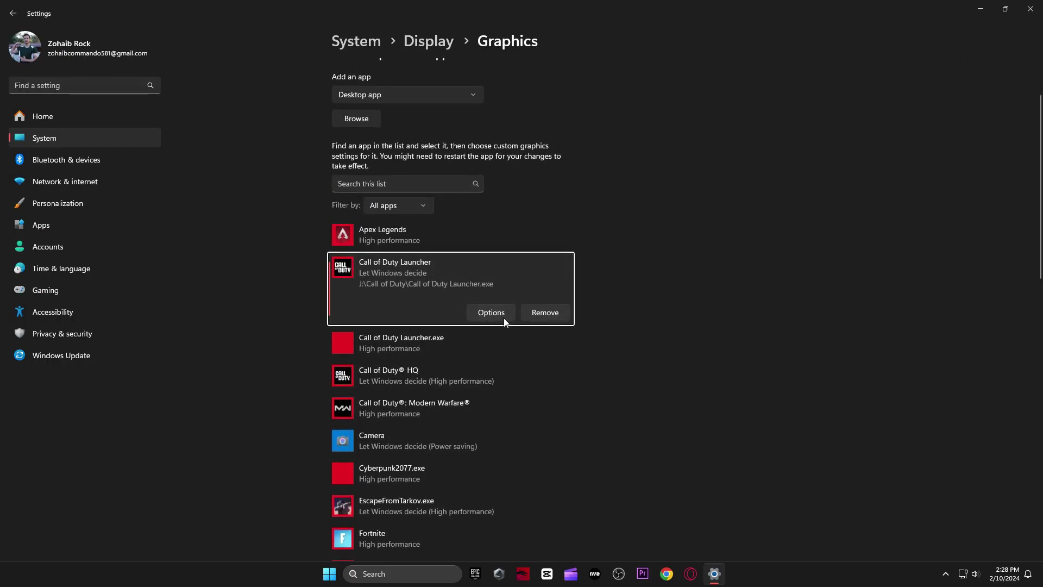
left_click(505, 322)
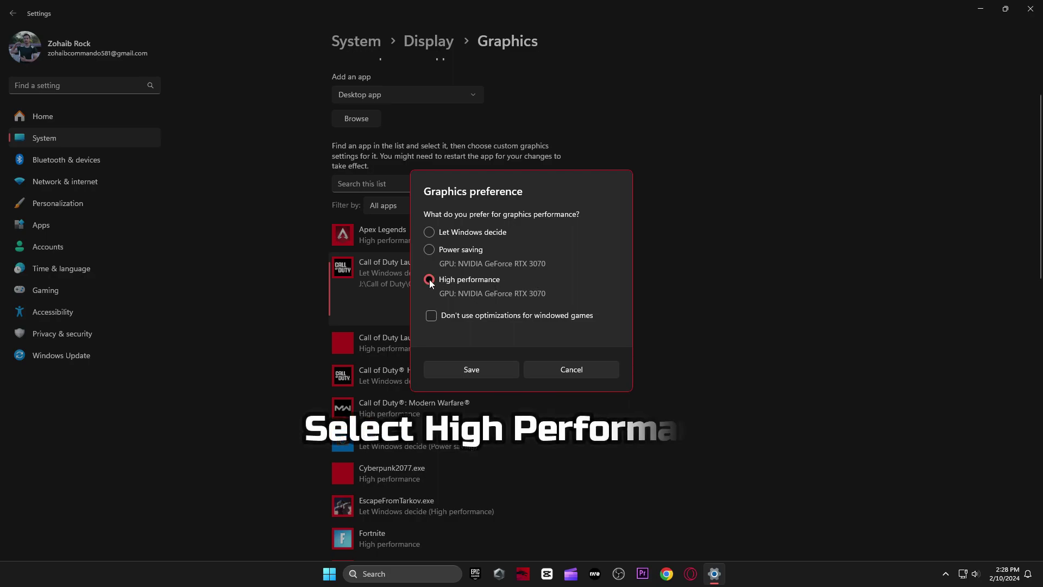
left_click(463, 368)
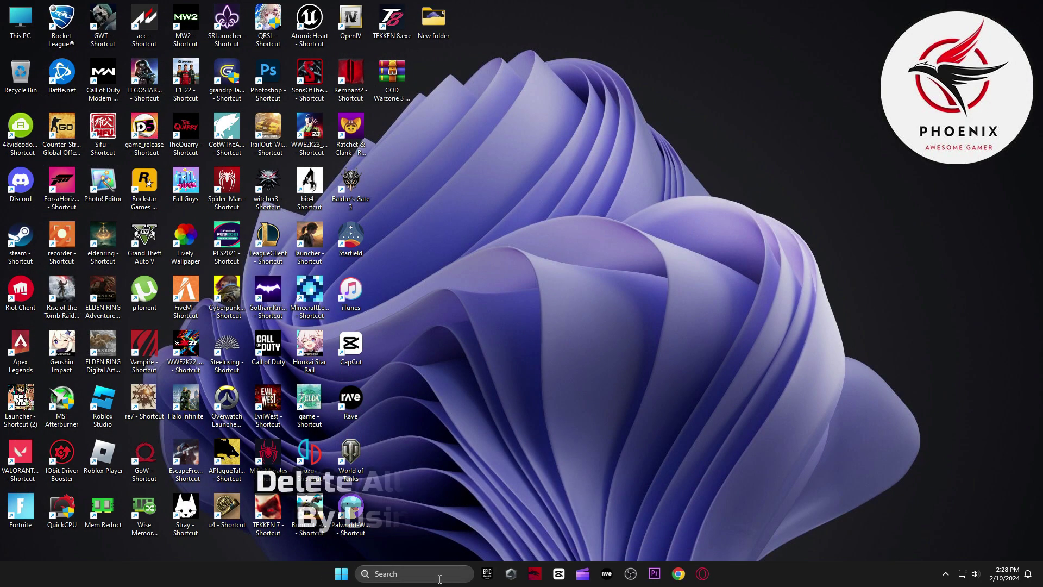
Step: Find the Run dialog through Windows search and use it to open the %temp% folder
left_click(439, 574)
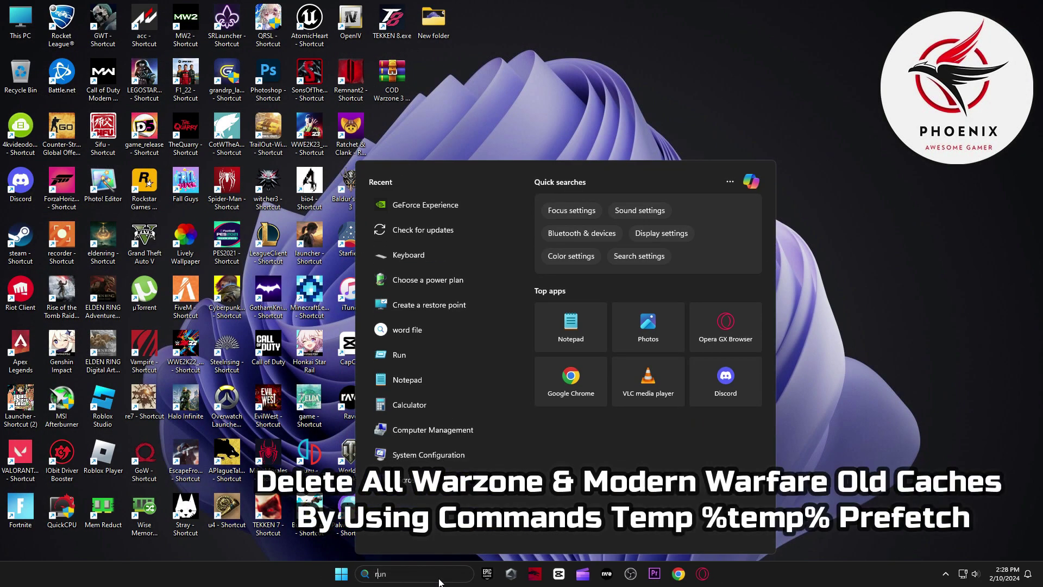
type("run")
left_click(498, 238)
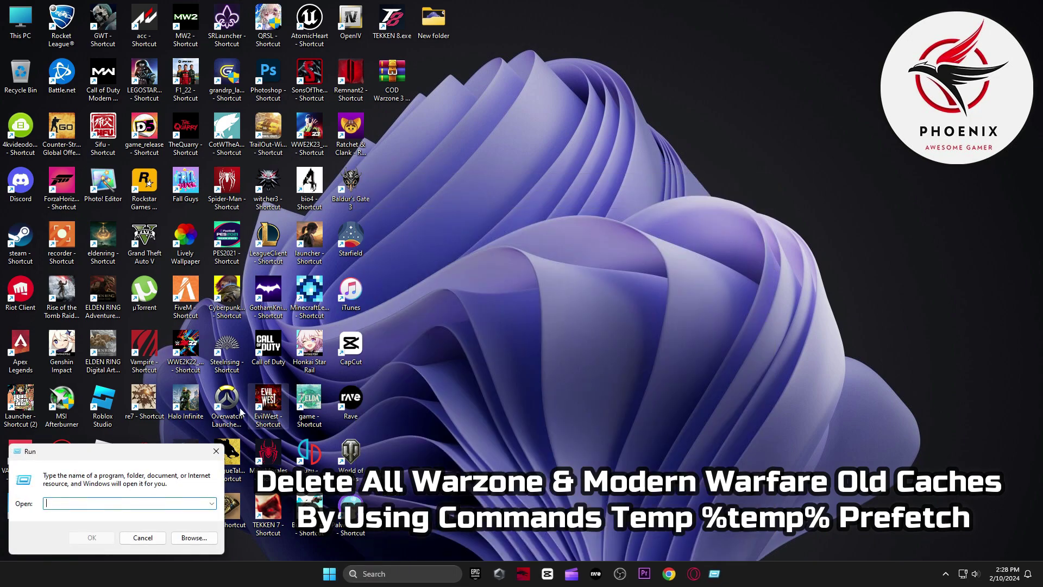
left_click_drag(167, 458, 651, 167)
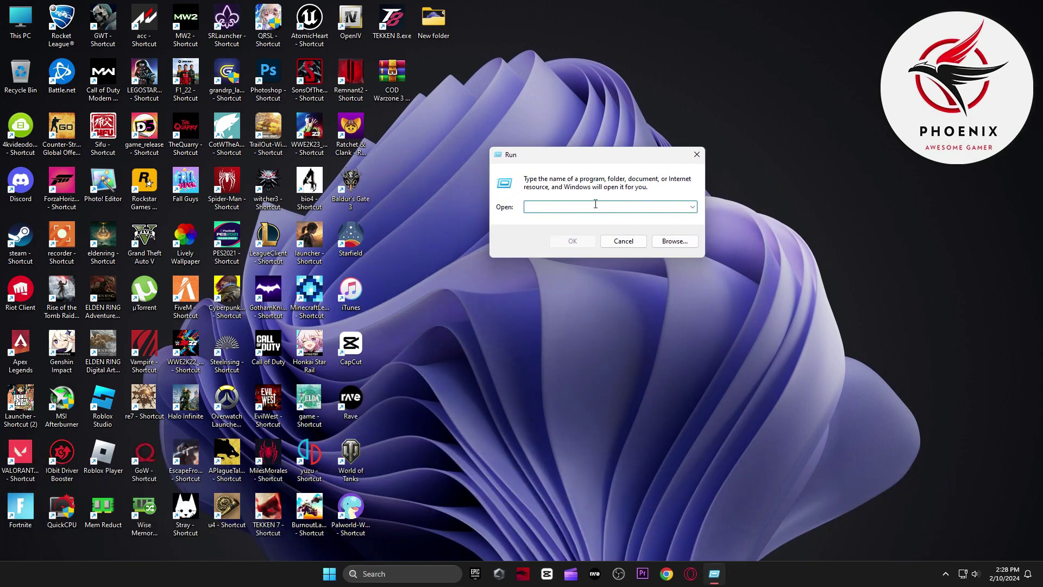
type("%temp%")
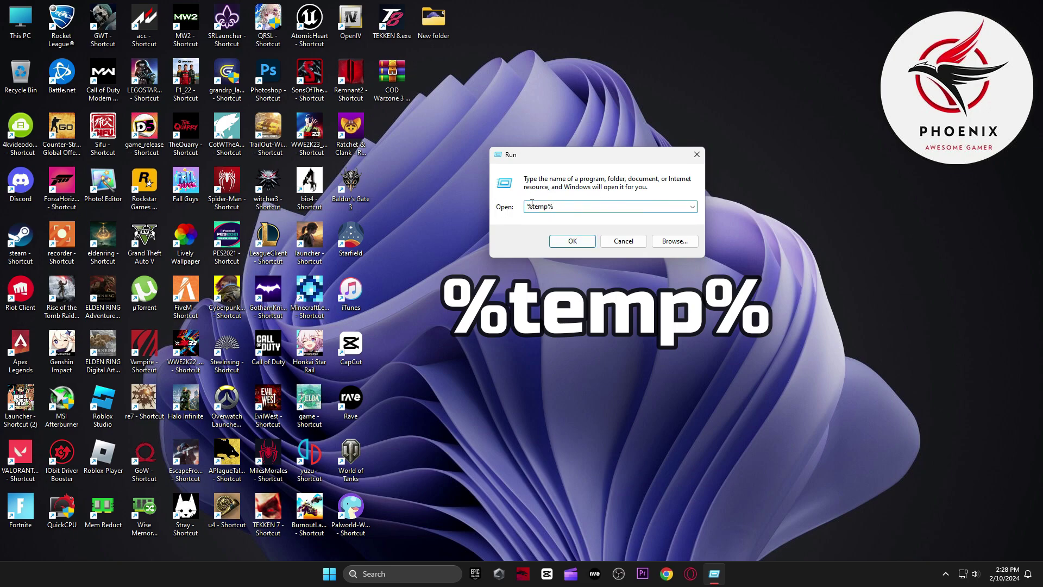
left_click(569, 237)
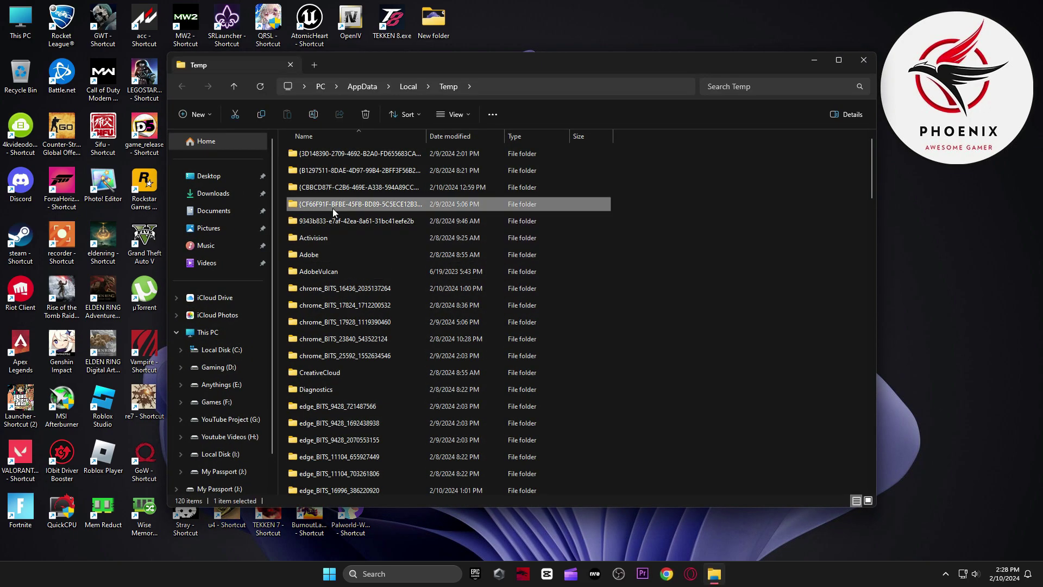
Step: Delete all items in the Temp folder, answer the prompts for items that cannot be deleted, and close the folder
key("ctrl+a")
left_click(366, 114)
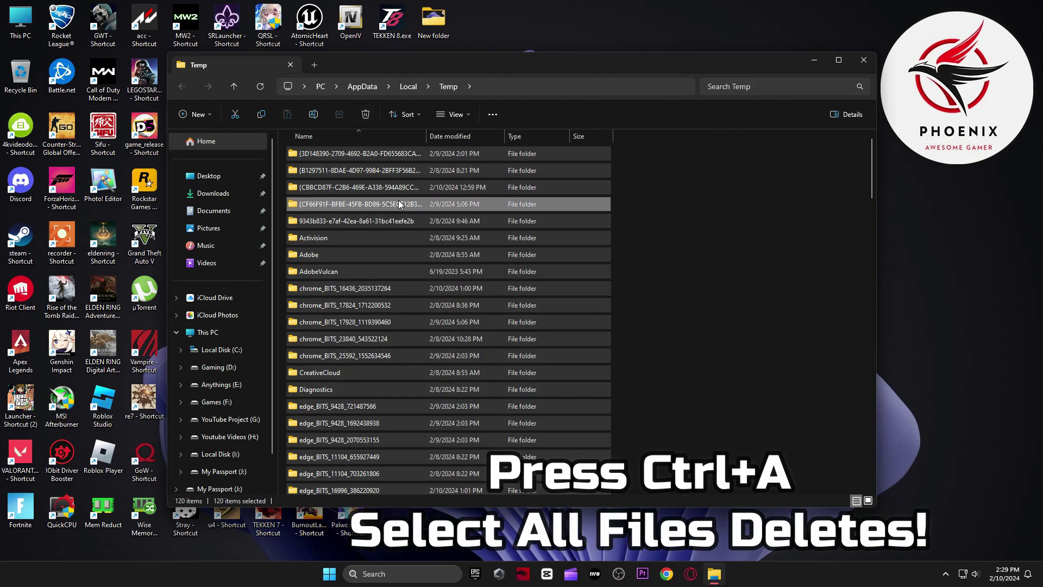
left_click(417, 241)
left_click(548, 257)
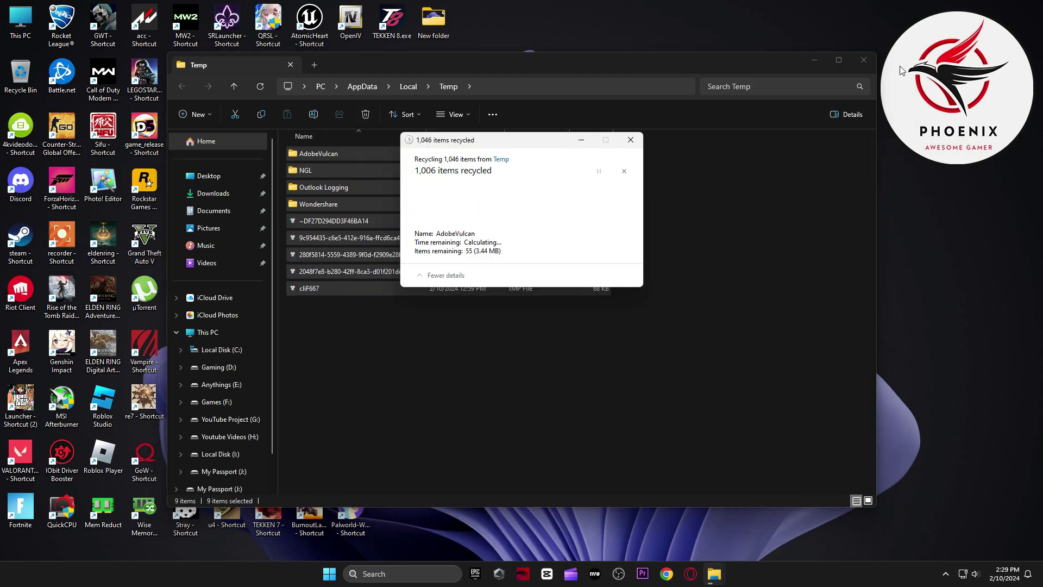
left_click(871, 64)
left_click(492, 232)
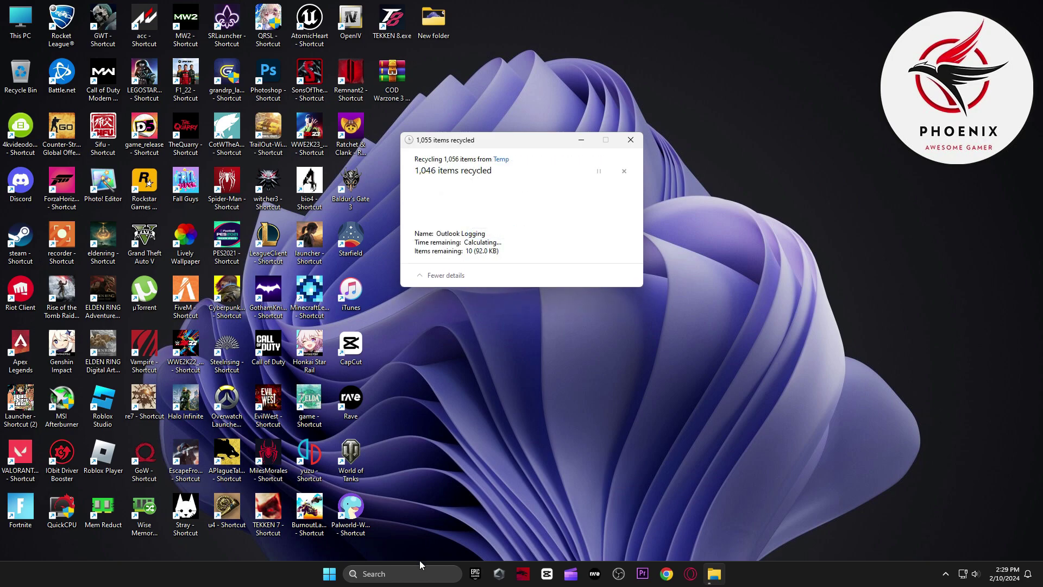
left_click(546, 239)
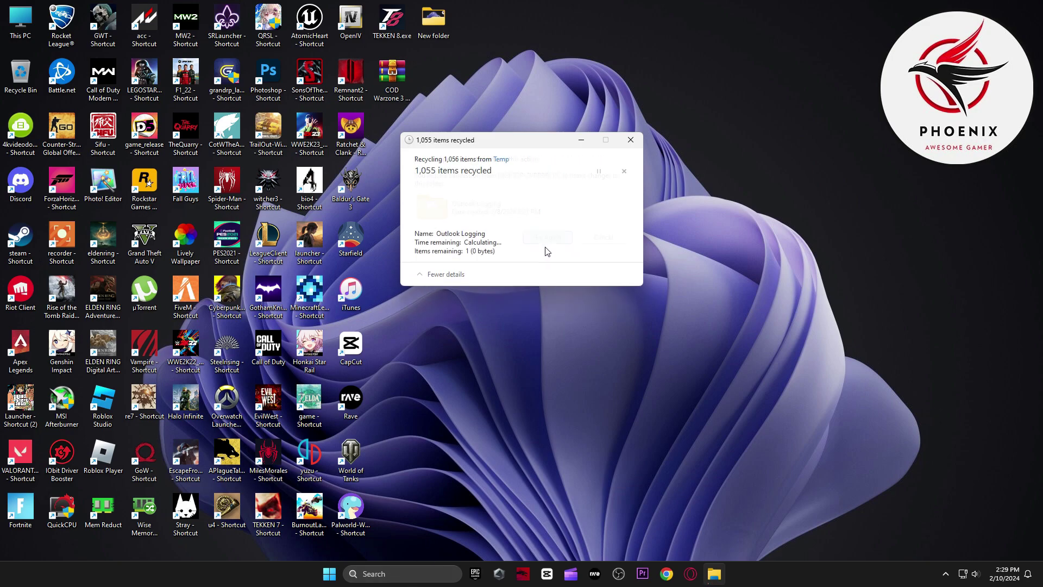
left_click(603, 239)
Step: Open the prefetch folder through the Run dialog and grant permission to access it
left_click(401, 573)
type("run")
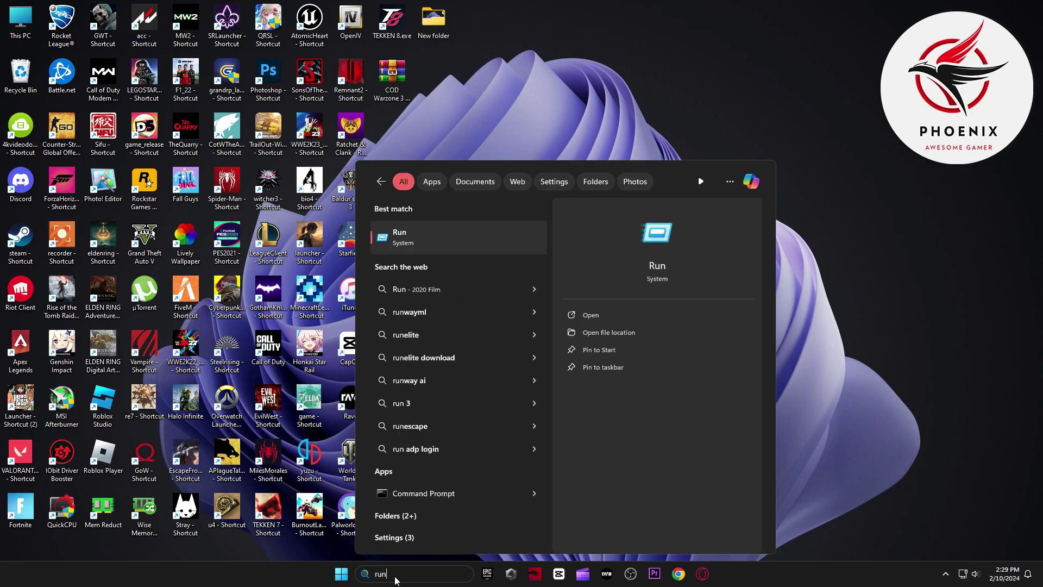
left_click(420, 239)
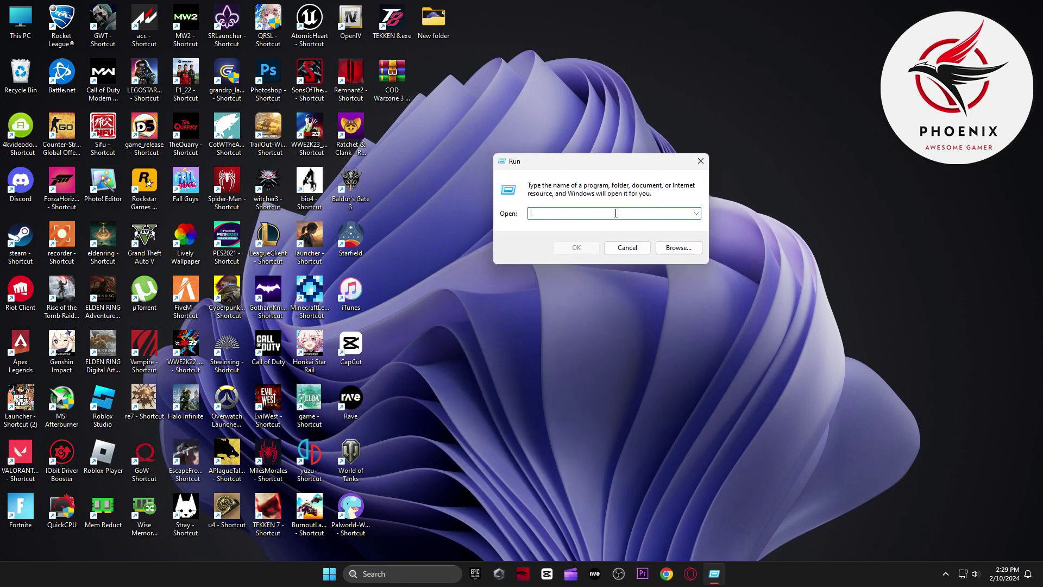
type("p")
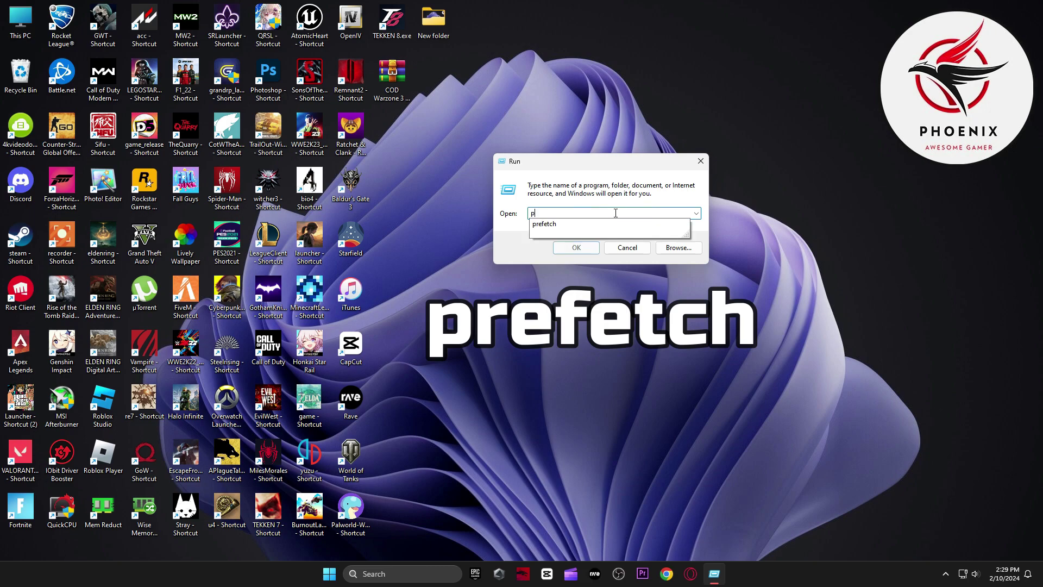
type("refetch")
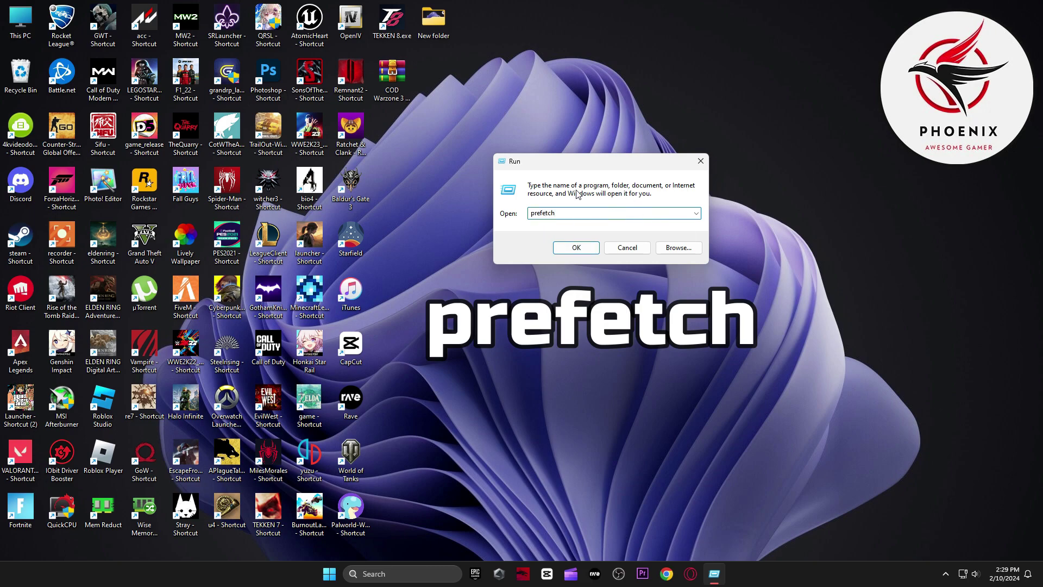
left_click(576, 247)
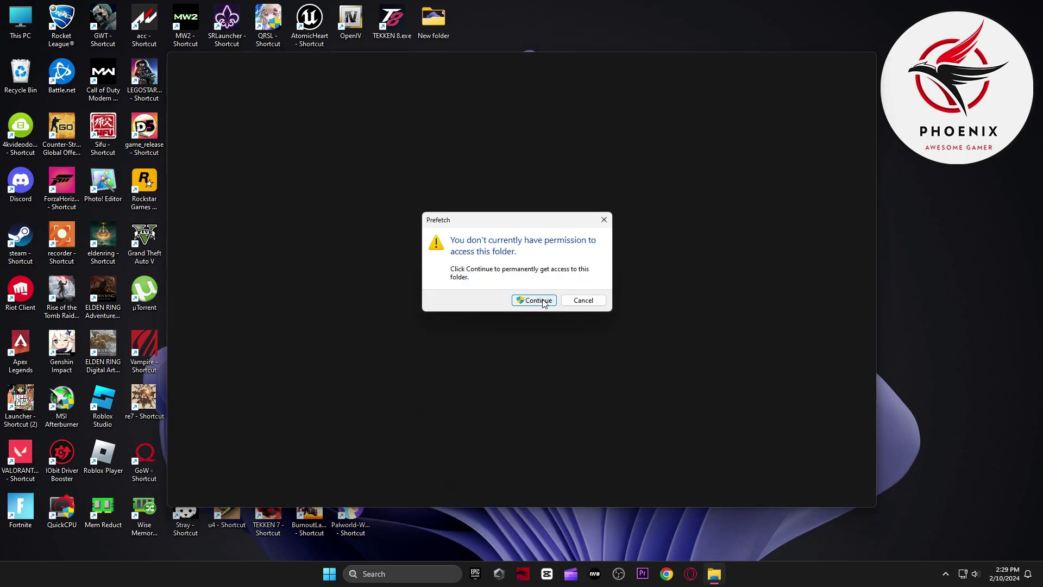
left_click(531, 299)
Step: Delete all files in the Prefetch folder, answer the prompt for files that cannot be deleted, and close the folder
key("ctrl+a")
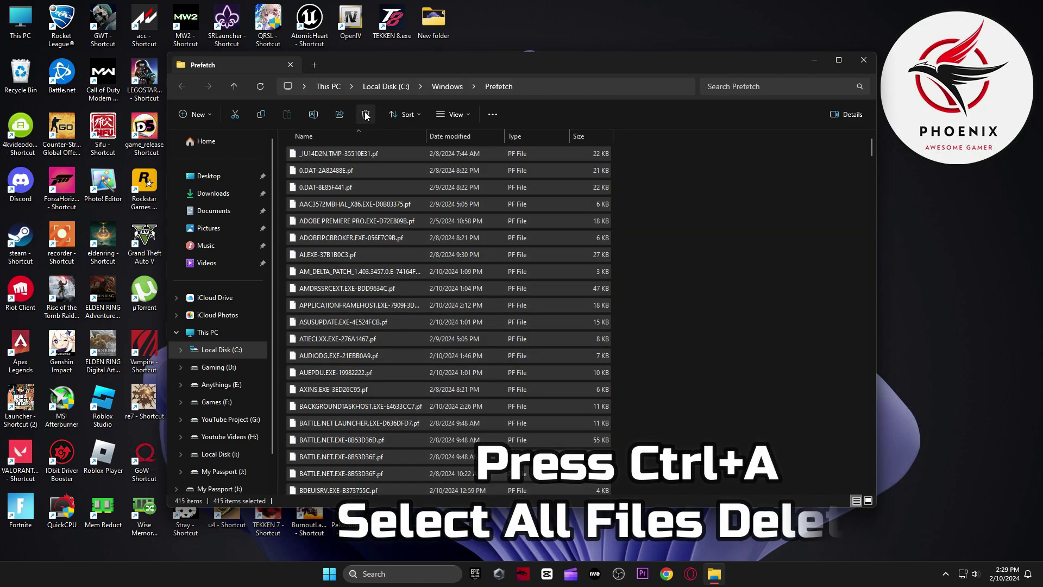
key("Delete")
left_click(422, 231)
left_click(550, 248)
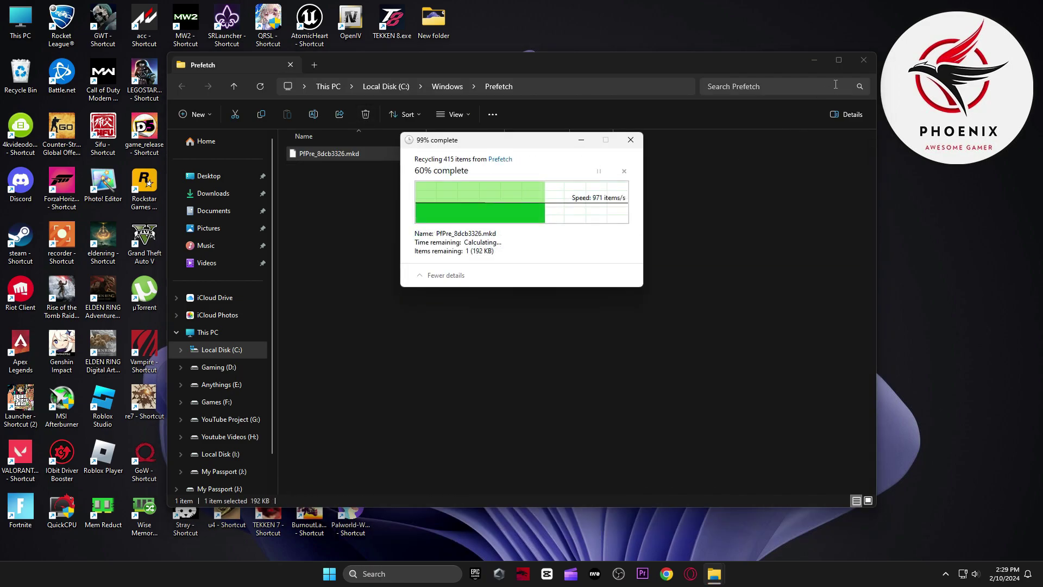
left_click(866, 64)
Step: Empty the Recycle Bin and confirm the permanent deletion
right_click(33, 86)
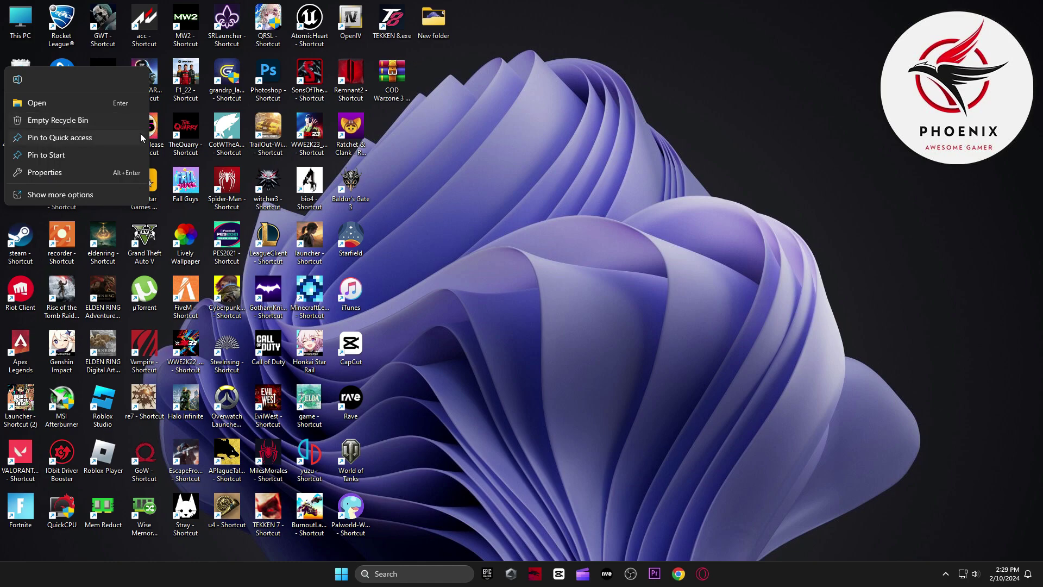
left_click(87, 126)
key("Return")
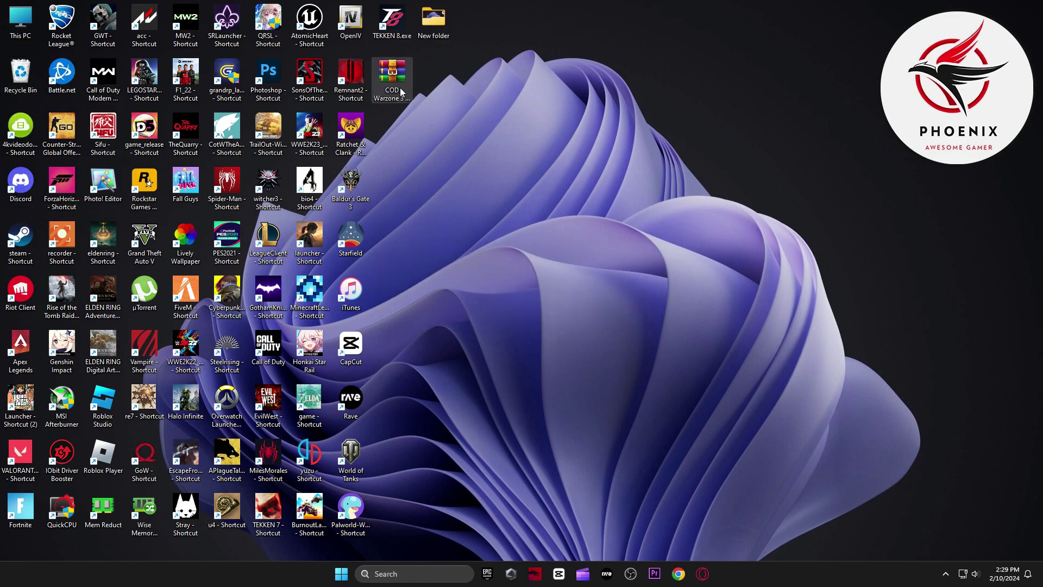
Step: Extract the COD Warzone 3 & Modern Warfare 3 FPS Boost Pack archive on the desktop and place the extracted folder beside it
left_click_drag(392, 76, 548, 169)
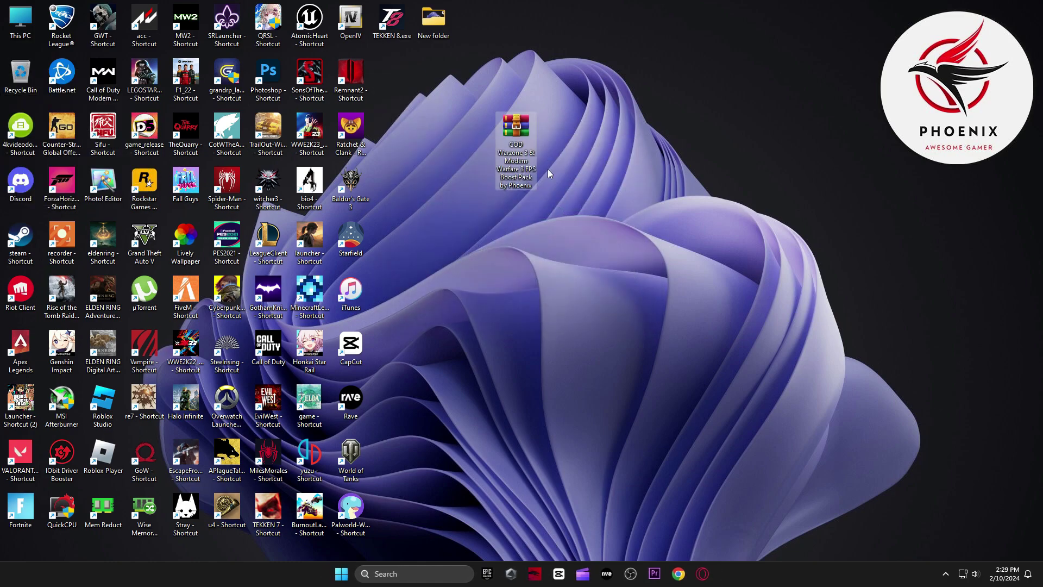
right_click(509, 151)
mouse_move(607, 347)
left_click(703, 400)
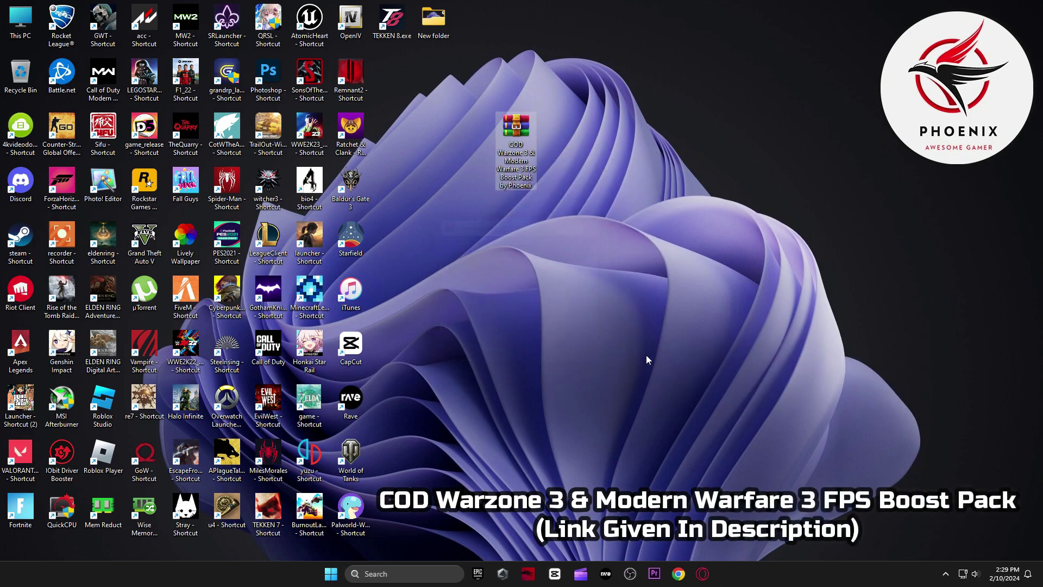
left_click_drag(392, 74, 474, 133)
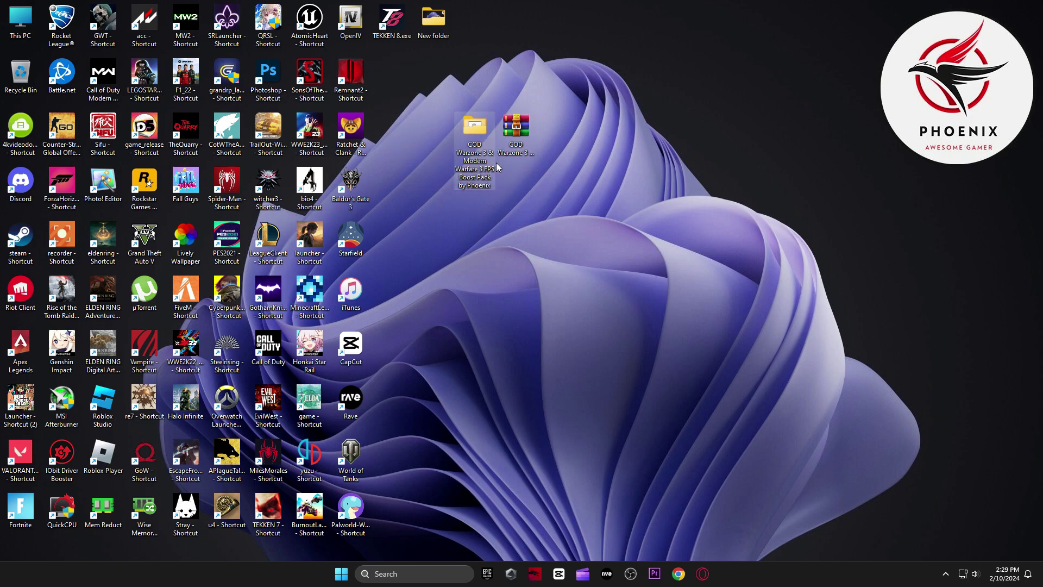
Step: Launch Intelligent standby list cleaner from the pack's FPS Boost Program > ISLC v1.0.2.8 folder and bring up its window
double_click(465, 133)
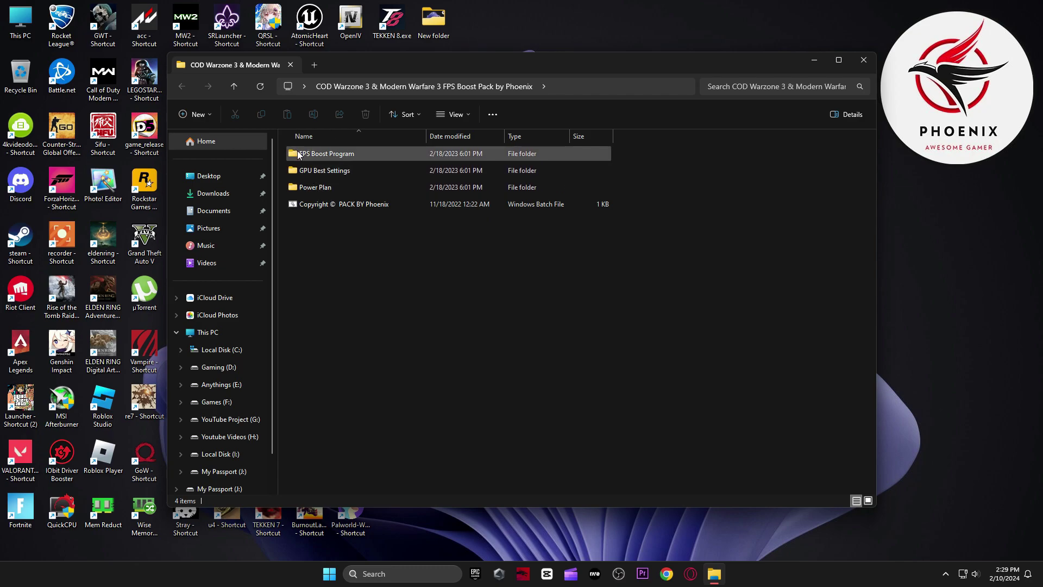
double_click(366, 156)
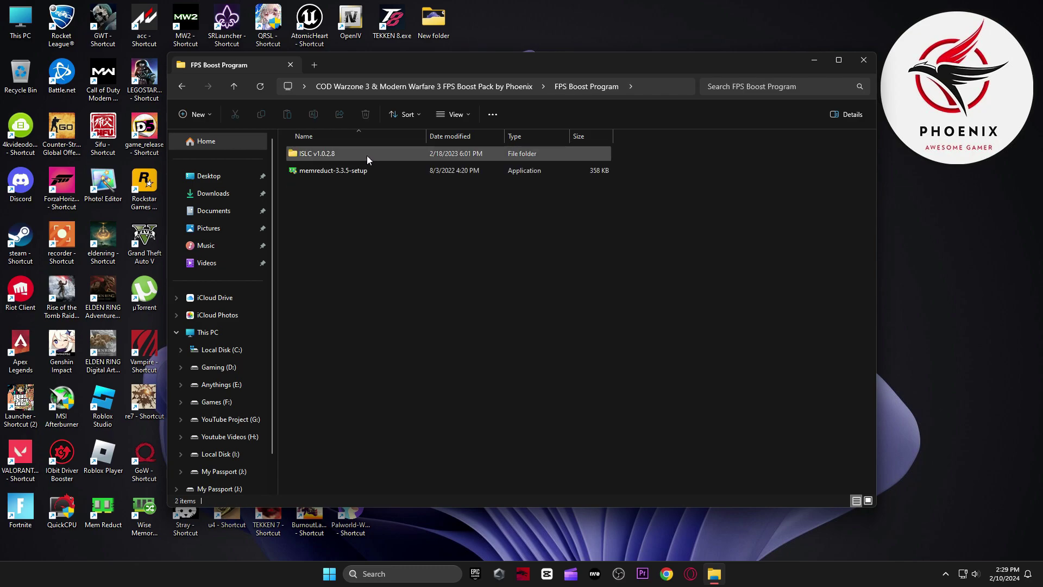
double_click(350, 157)
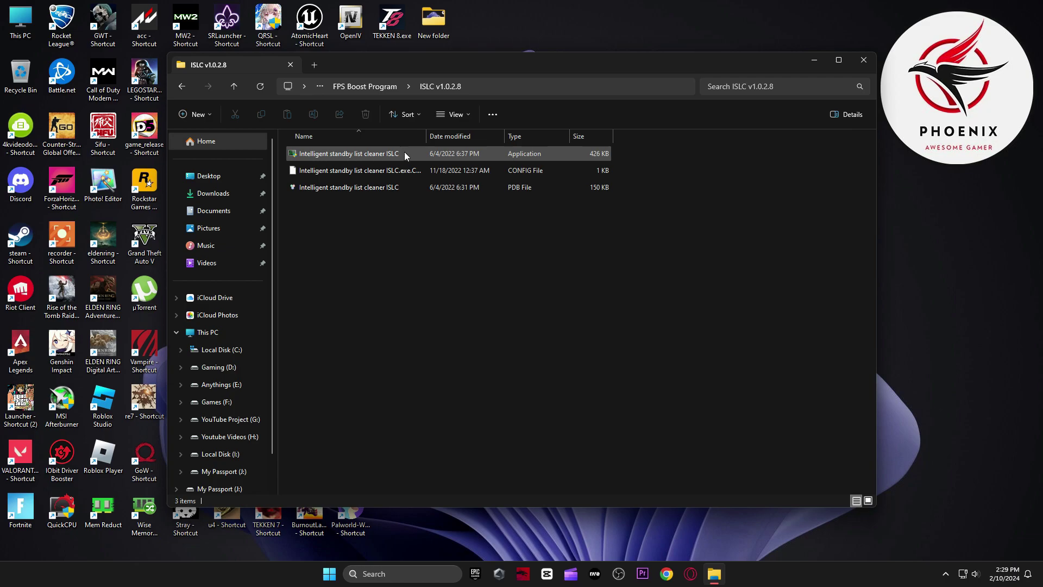
left_click(373, 154)
left_click(951, 574)
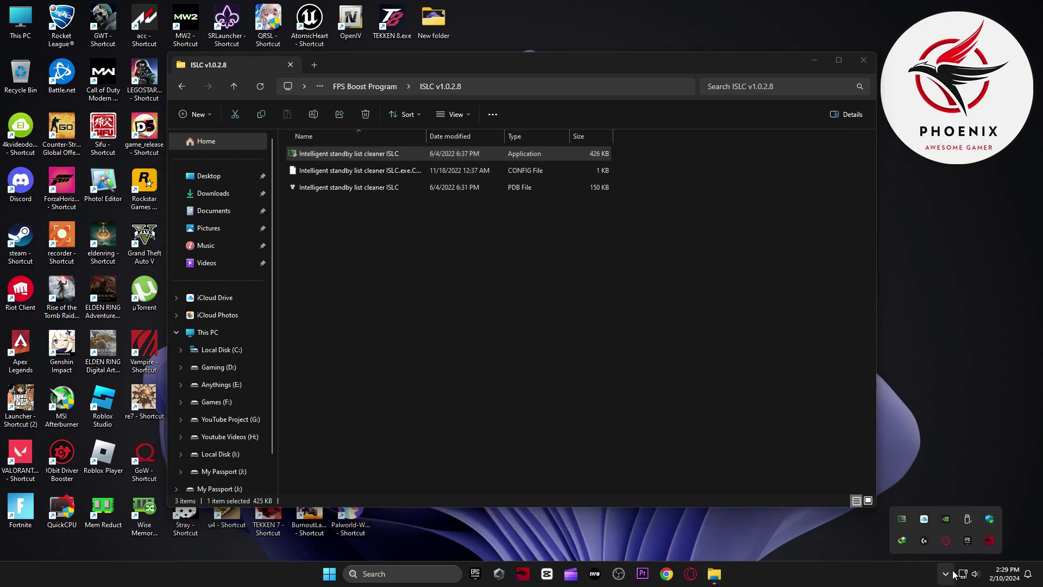
left_click(902, 518)
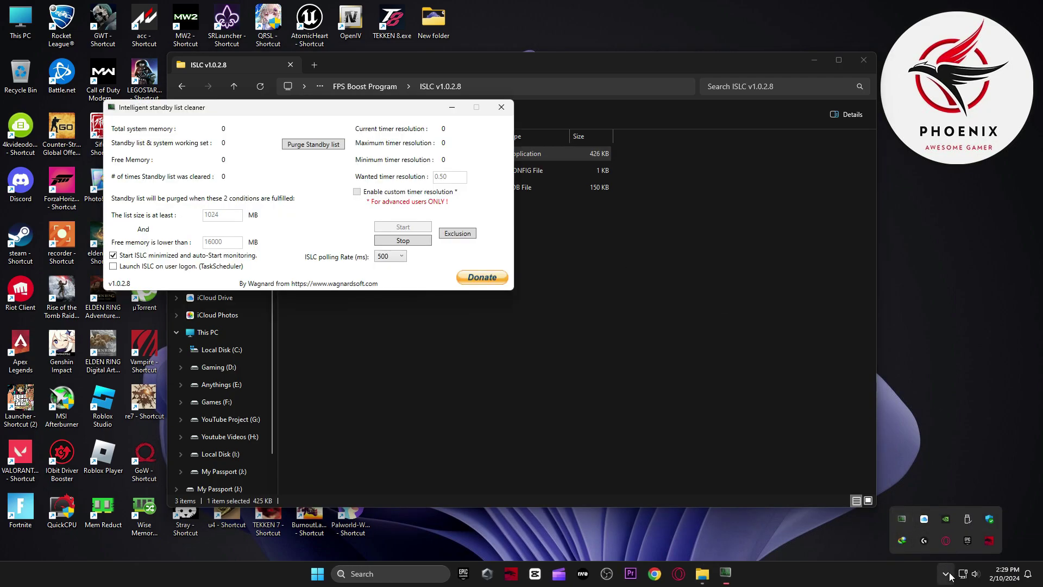
Step: Minimize the folder window, move the Intelligent standby list cleaner to the middle of the desktop and stop its monitoring
left_click(812, 67)
left_click(813, 63)
left_click_drag(350, 108, 642, 103)
left_click(698, 239)
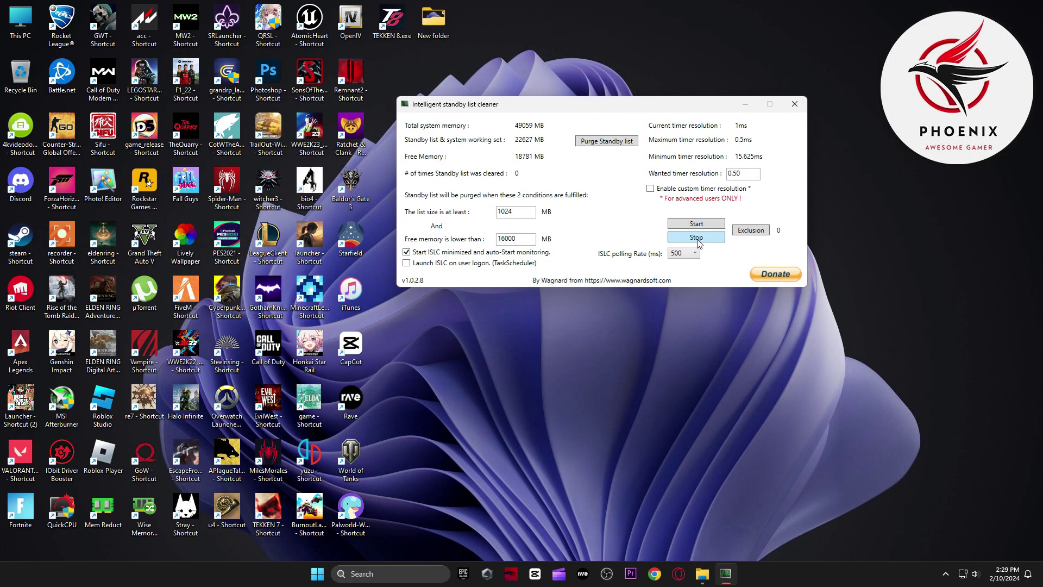
Step: Review the cleaner's free memory limit, wanted timer resolution and ISLC polling rate choices, and minimize its window
double_click(501, 242)
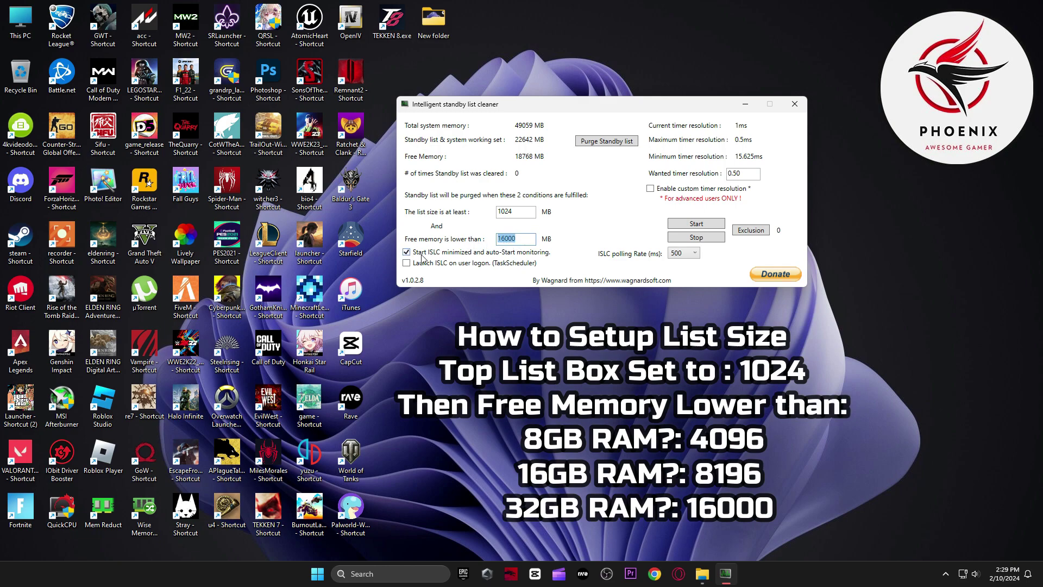
left_click(743, 175)
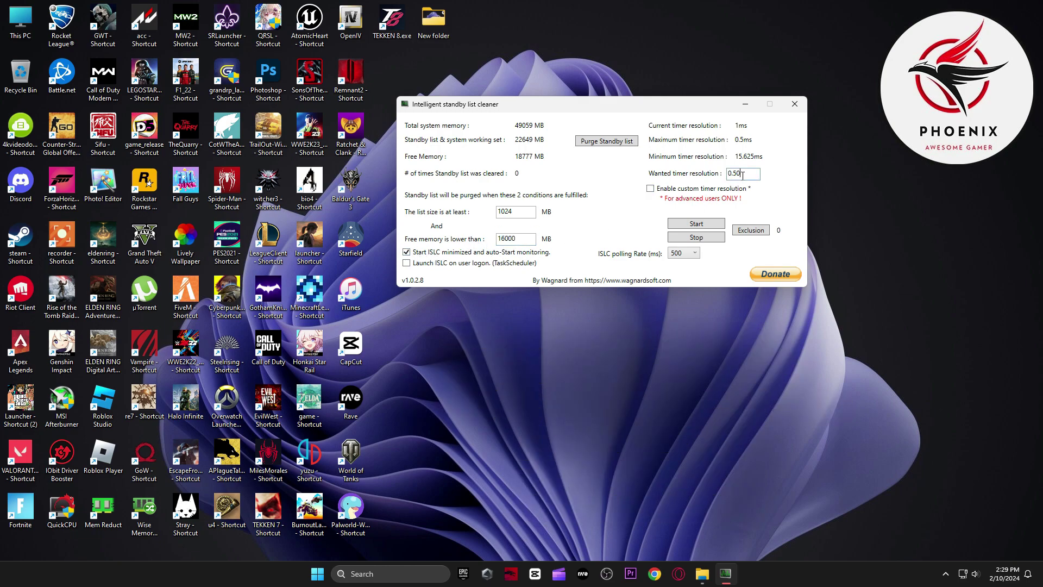
left_click(684, 254)
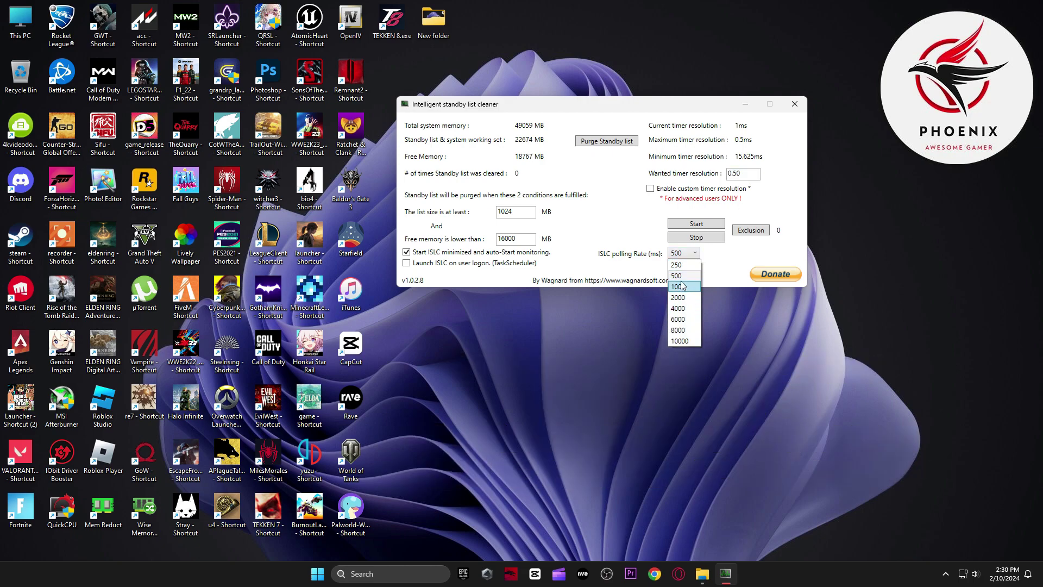
left_click(746, 104)
Step: Return to the FPS Boost Program folder and launch Mem Reduct
left_click(714, 574)
left_click(181, 87)
left_click(321, 172)
double_click(340, 178)
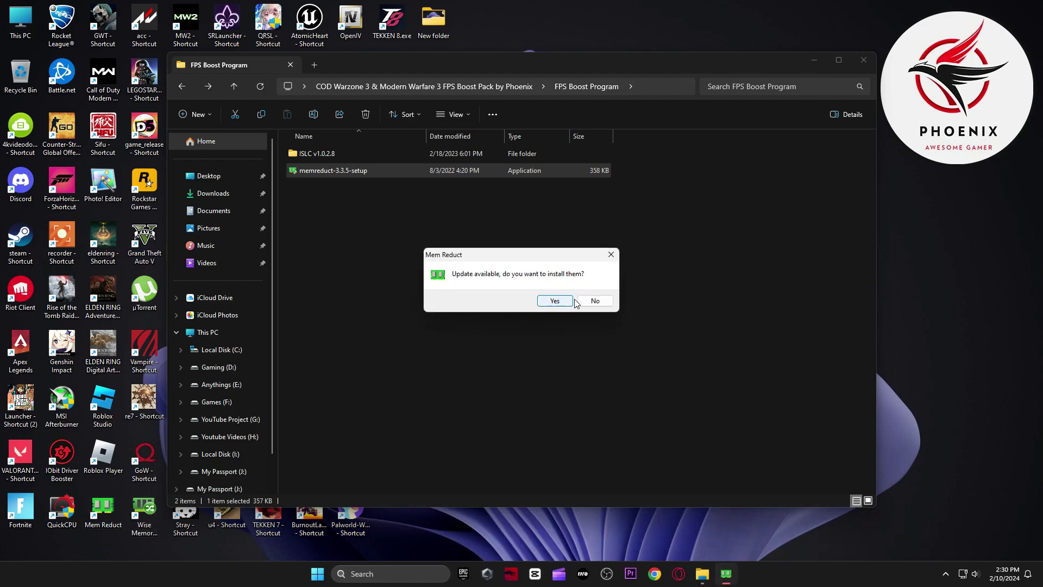
Step: Decline the Mem Reduct update, clean the memory and minimize the program
left_click(594, 301)
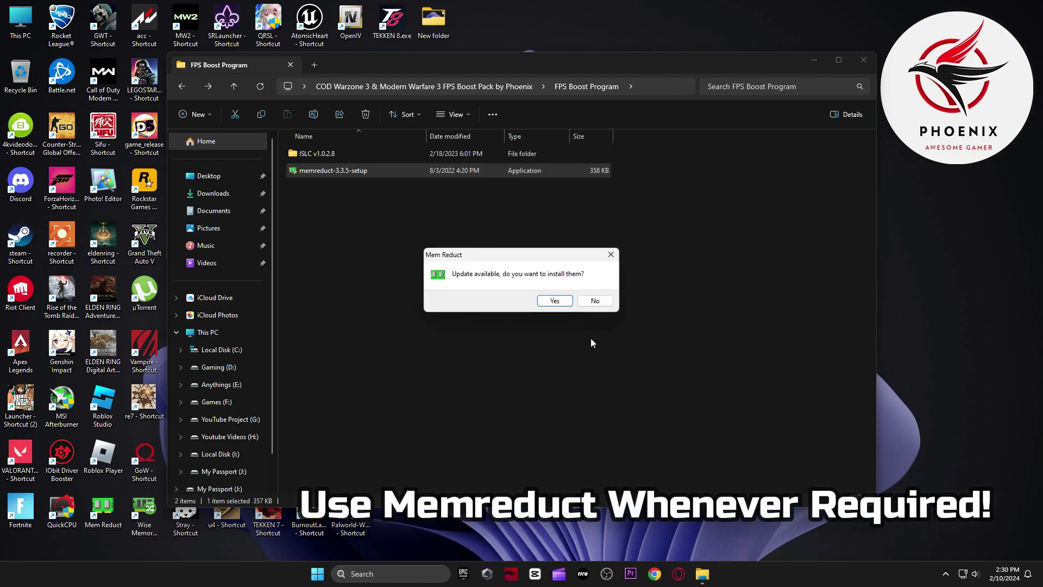
left_click(595, 301)
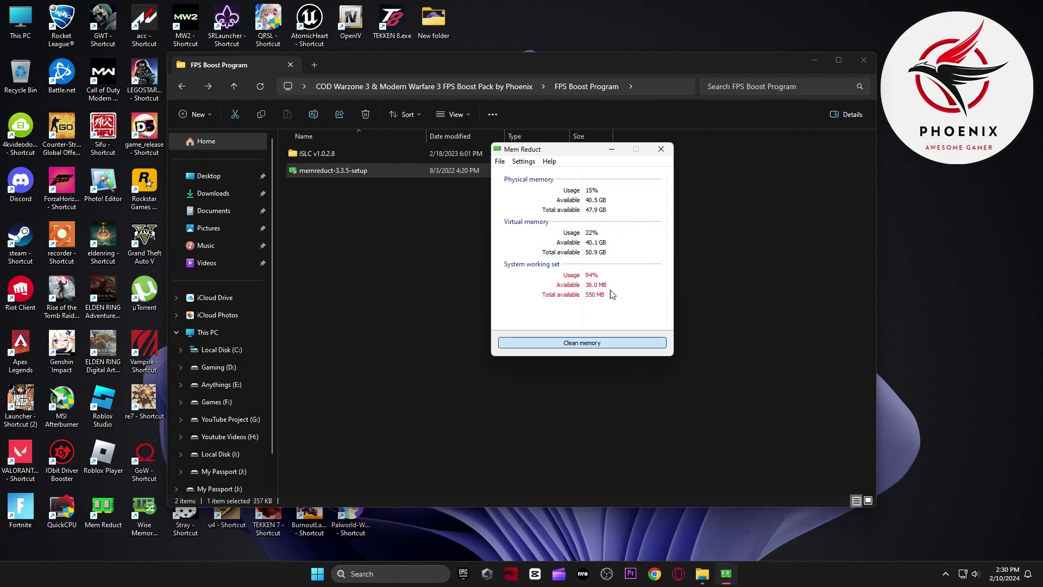
left_click(652, 286)
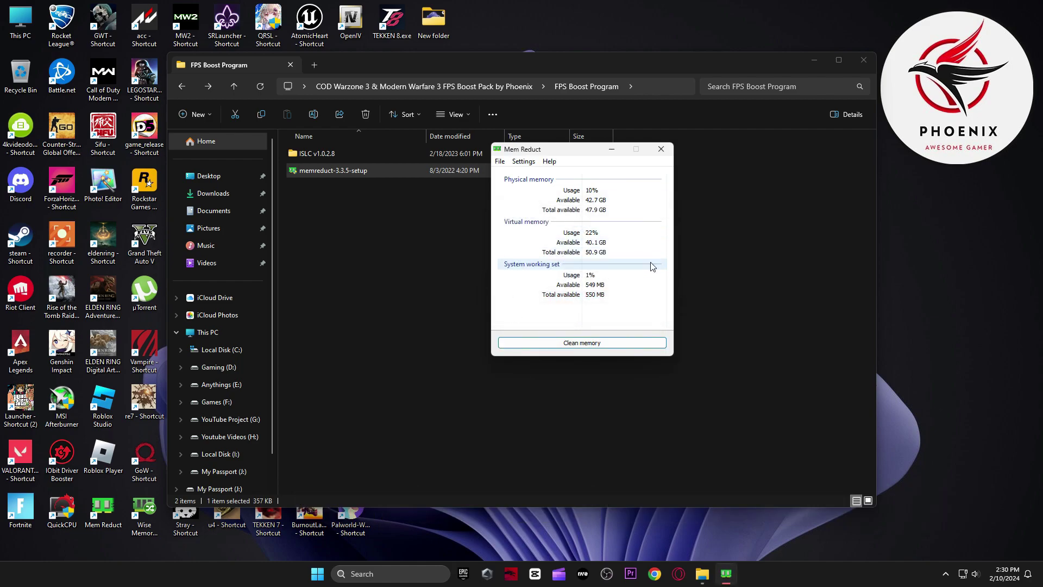
left_click(611, 149)
Step: Open the pack's GPU Best Settings folder and display its contents as extra large icons
key("alt+Left")
left_click(319, 177)
double_click(319, 177)
right_click(338, 248)
mouse_move(365, 256)
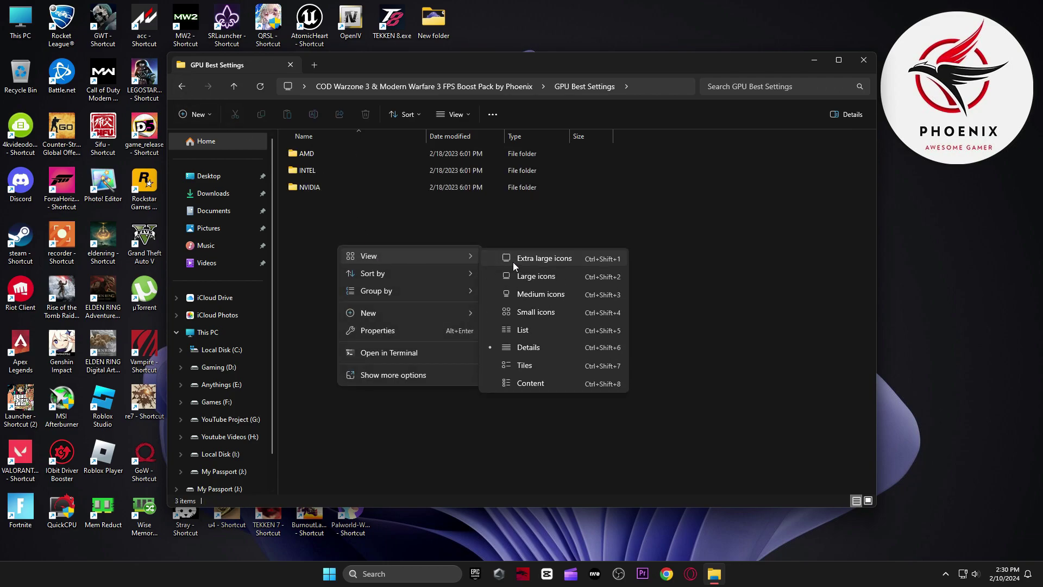
left_click(524, 258)
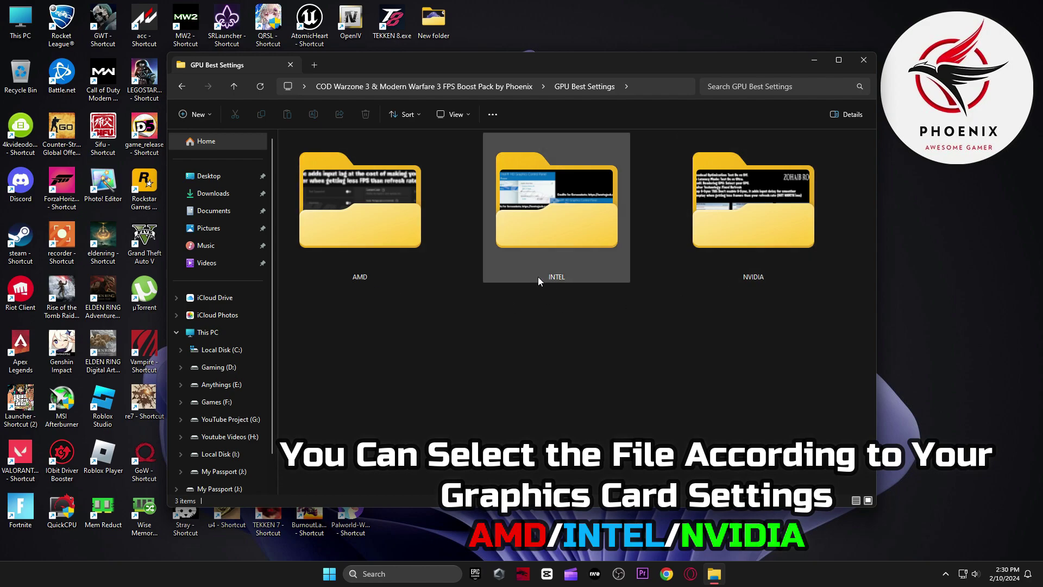
Step: Look through the recommended graphics settings images in the AMD folder and close the image viewer
double_click(365, 223)
double_click(329, 177)
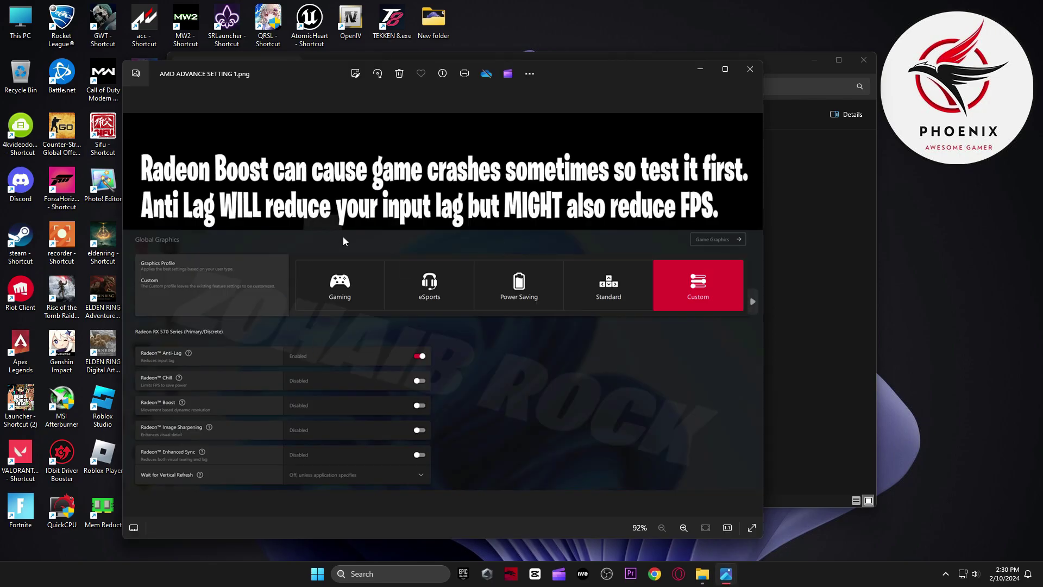
key("Right")
key("Right")
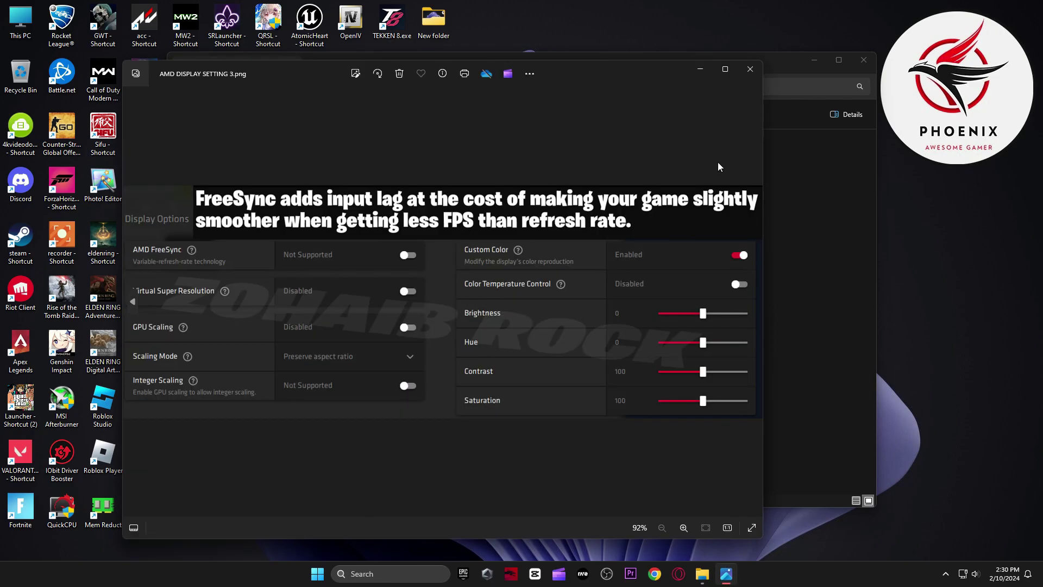
left_click(750, 69)
Step: View the Intel Graphics Command Center and Intel HD Graphics Control Panel images in the INTEL folder, closing the viewer when done
key("BackSpace")
double_click(566, 230)
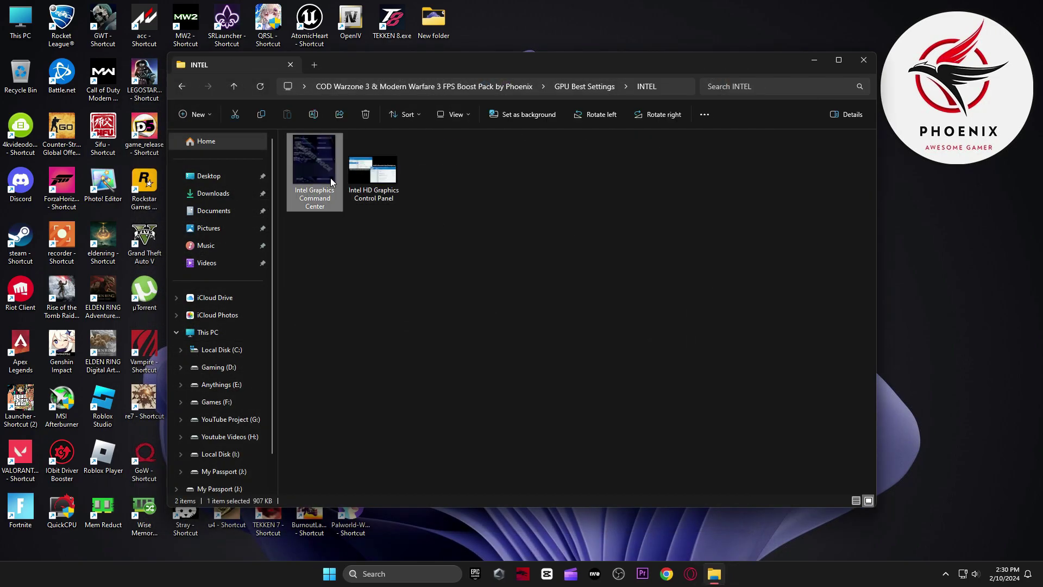
double_click(330, 177)
key("Right")
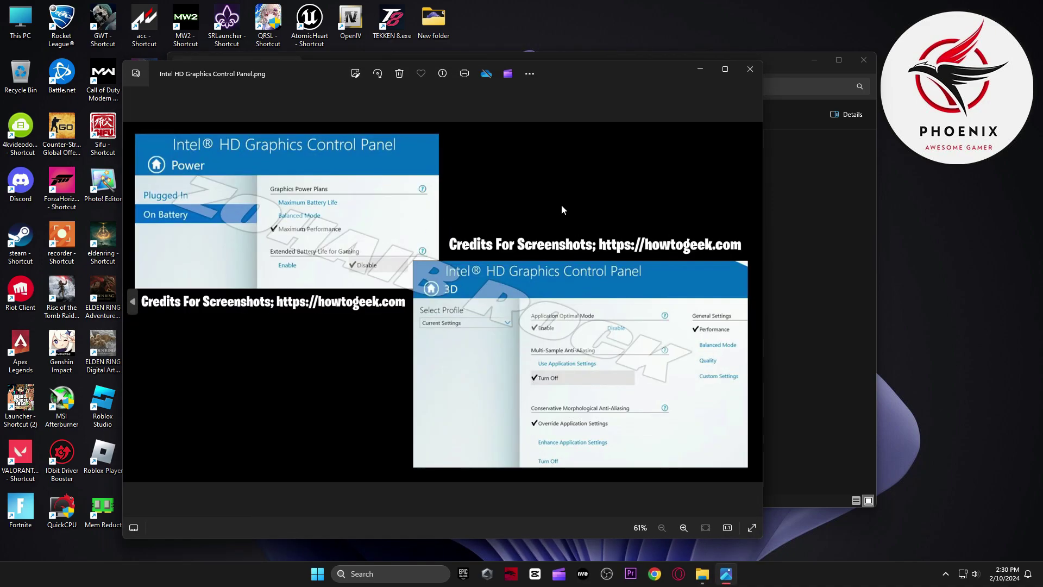
left_click(750, 69)
Step: View the Manage 3D Settings image in the NVIDIA folder and close the image viewer
key("BackSpace")
double_click(728, 205)
double_click(397, 196)
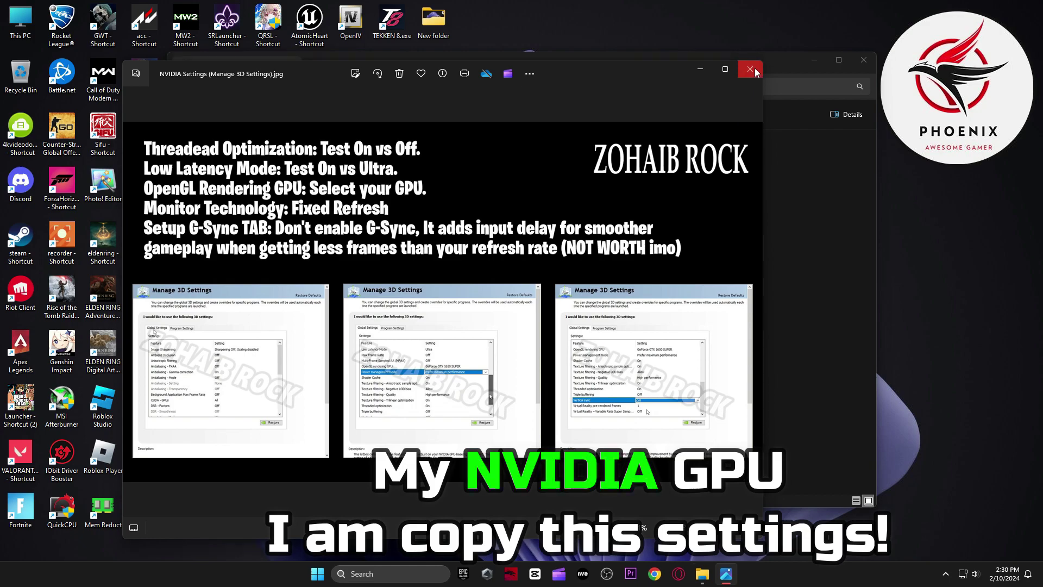
left_click(753, 71)
Step: Go back to the pack's main folder and open Power Plan > Quick-CPU > 64bit
key("BackSpace")
key("BackSpace")
double_click(326, 189)
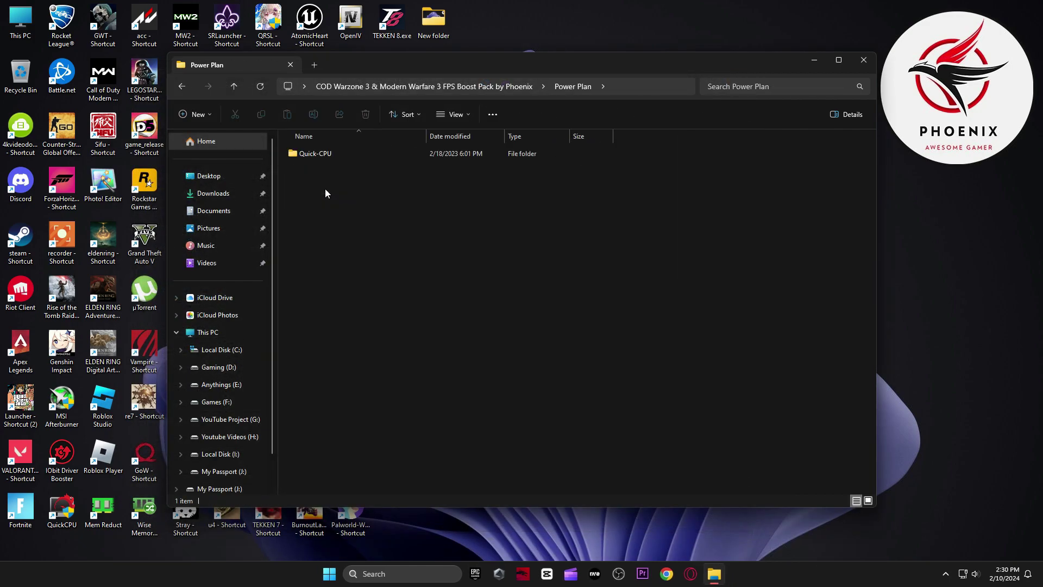
double_click(322, 155)
double_click(315, 172)
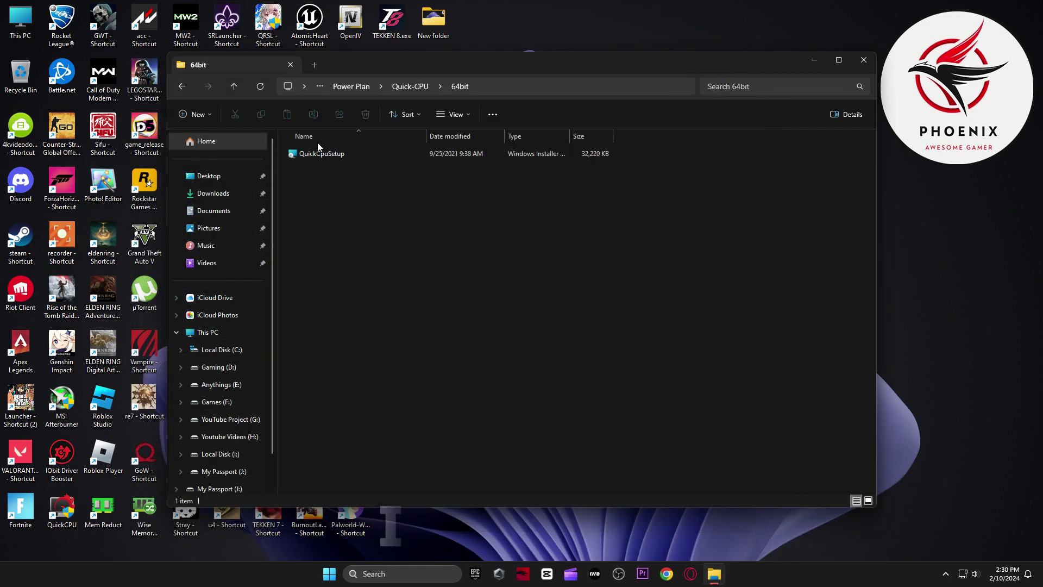
Step: Launch Quick CPU from the desktop, closing the 64bit folder window and dismissing the new version notice
double_click(53, 513)
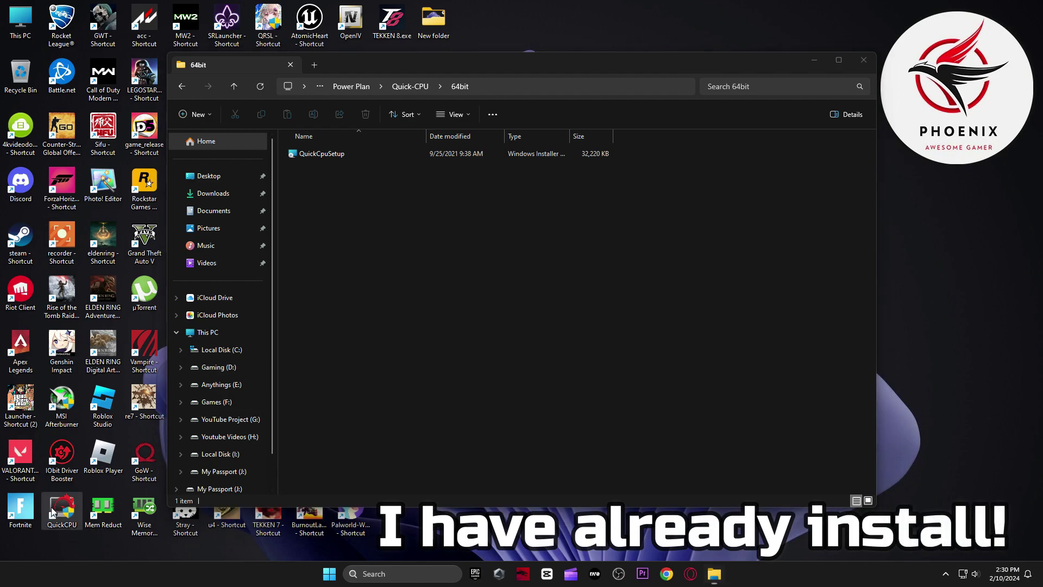
left_click(864, 60)
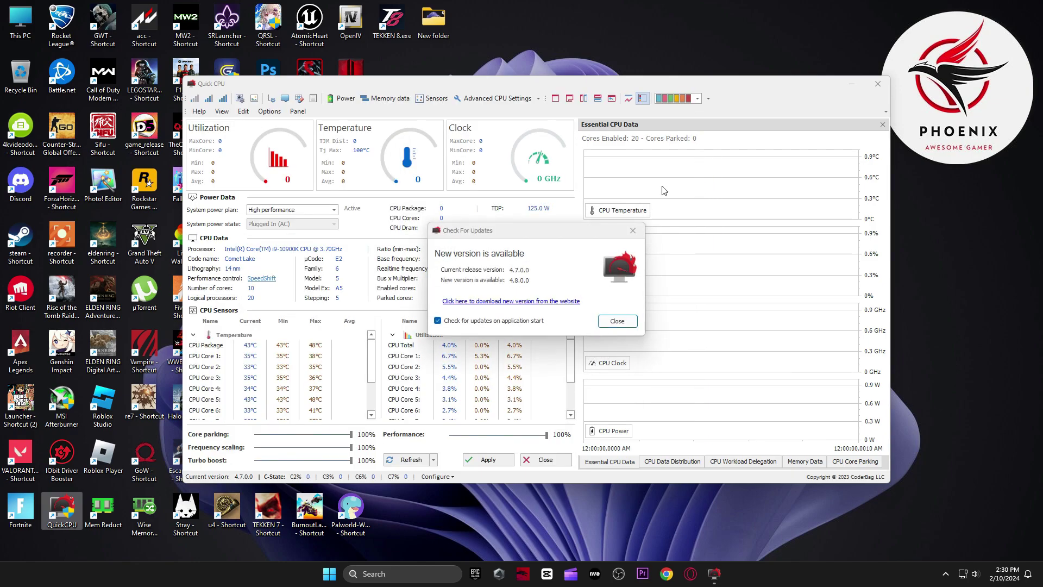
left_click(617, 320)
left_click_drag(650, 84, 618, 67)
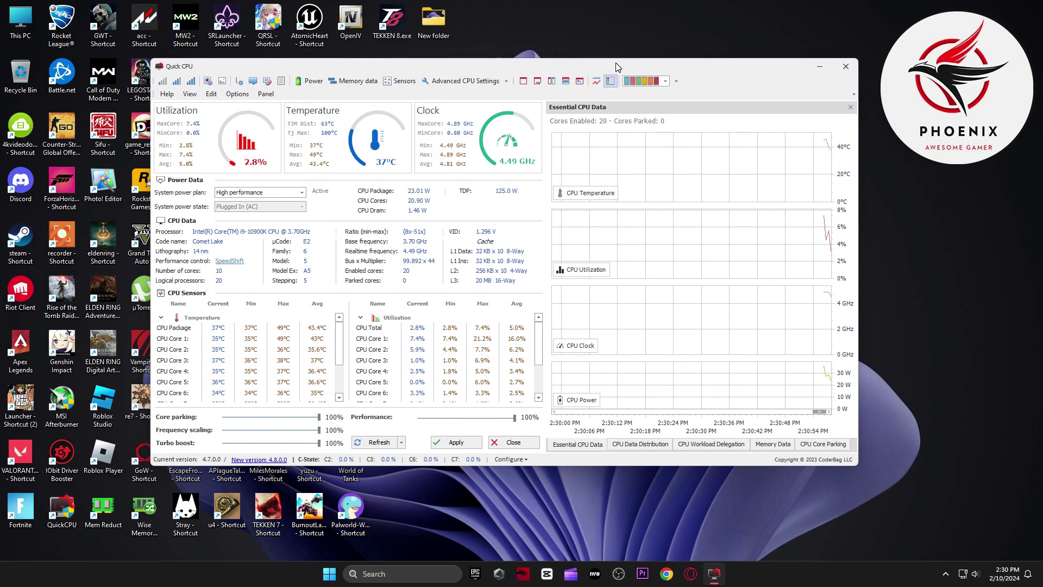
Step: Select the High performance system power plan in Quick CPU, apply the changes and close the program
left_click(300, 192)
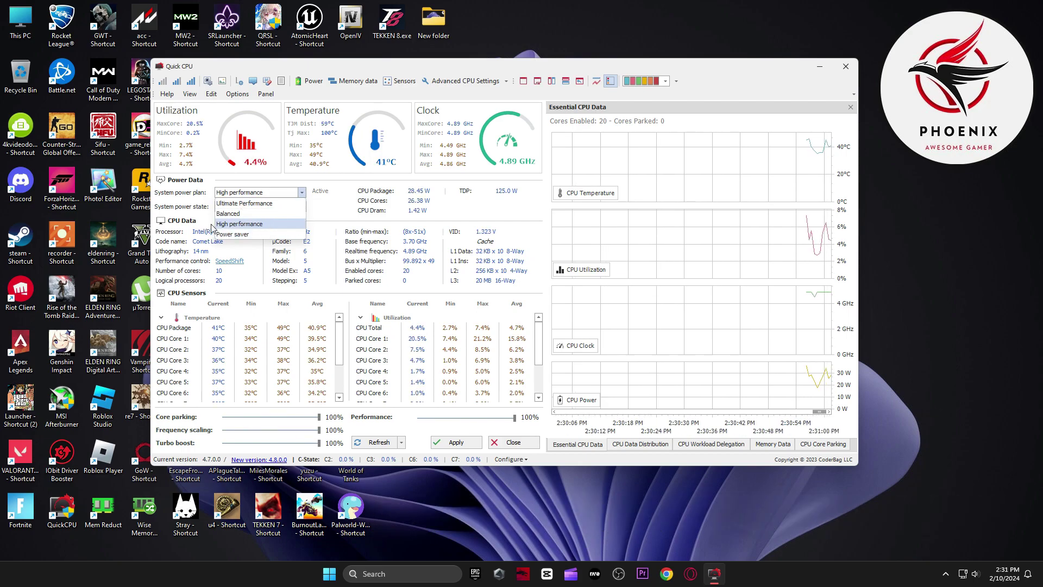
left_click(228, 224)
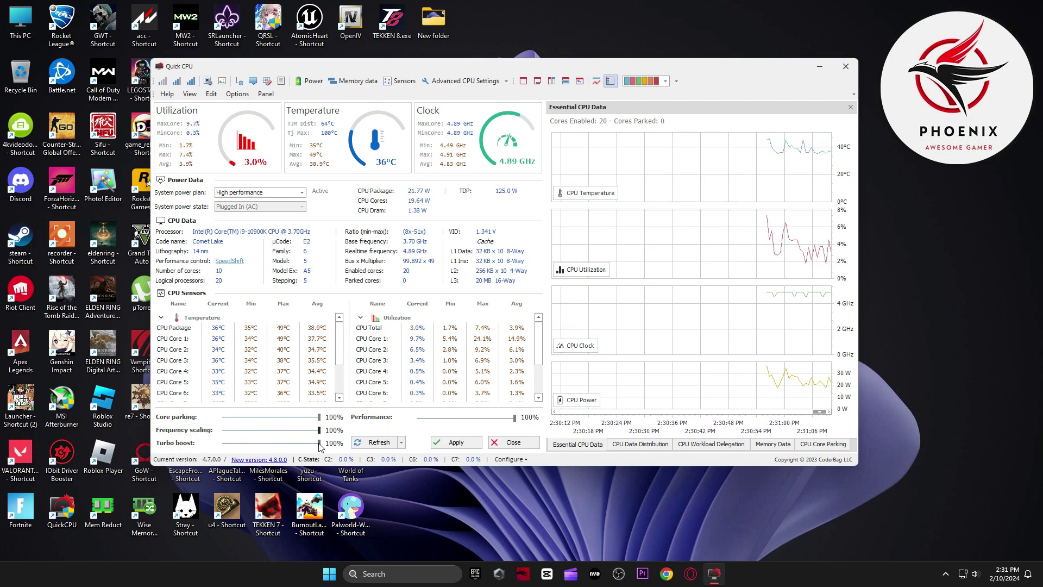
left_click(457, 443)
left_click(571, 298)
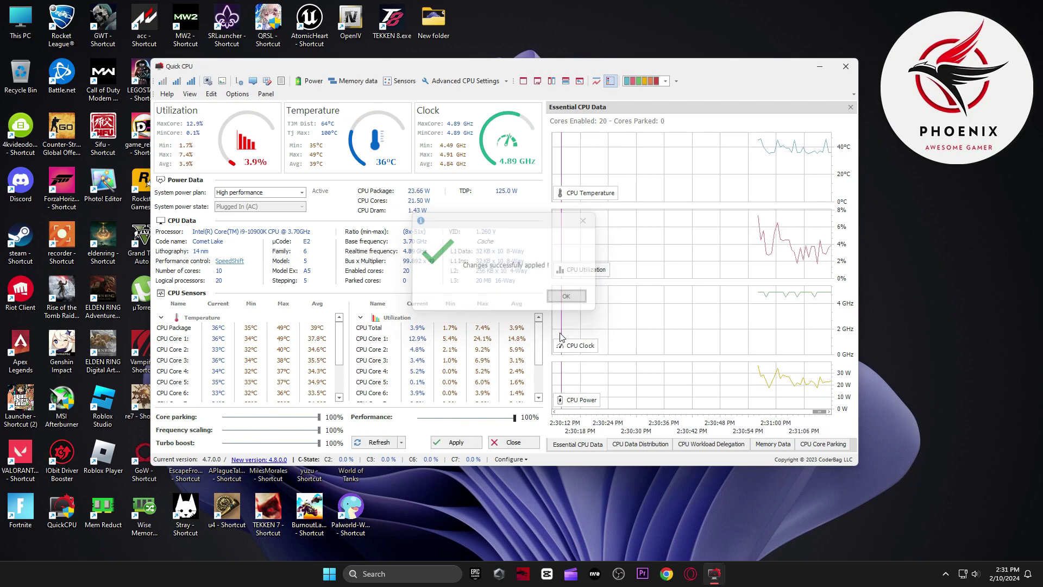
left_click(526, 443)
Step: Search Windows for "power", open Choose a power plan to check the active plan, and close Power Options
left_click(426, 565)
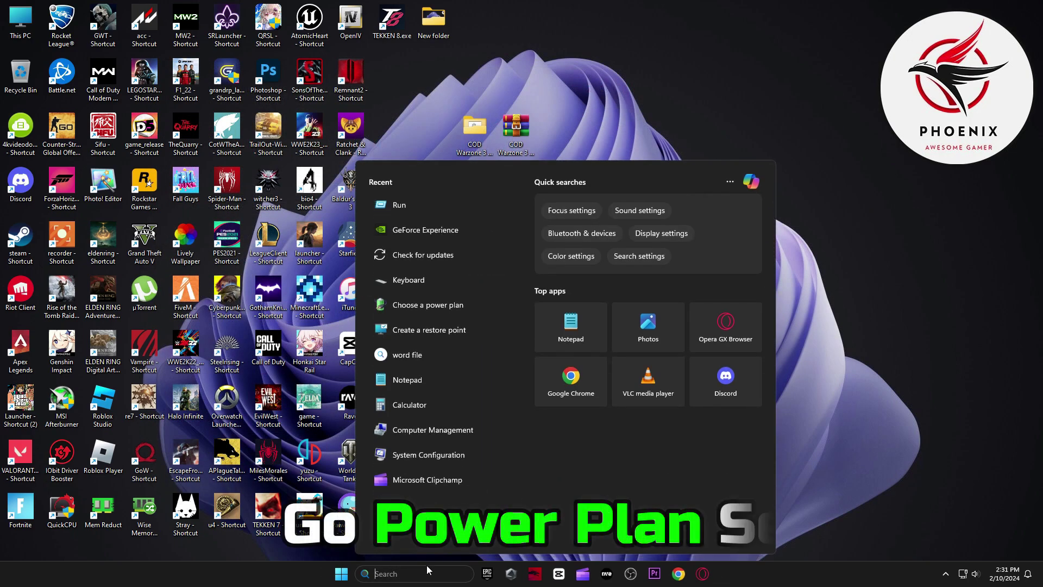
type("power")
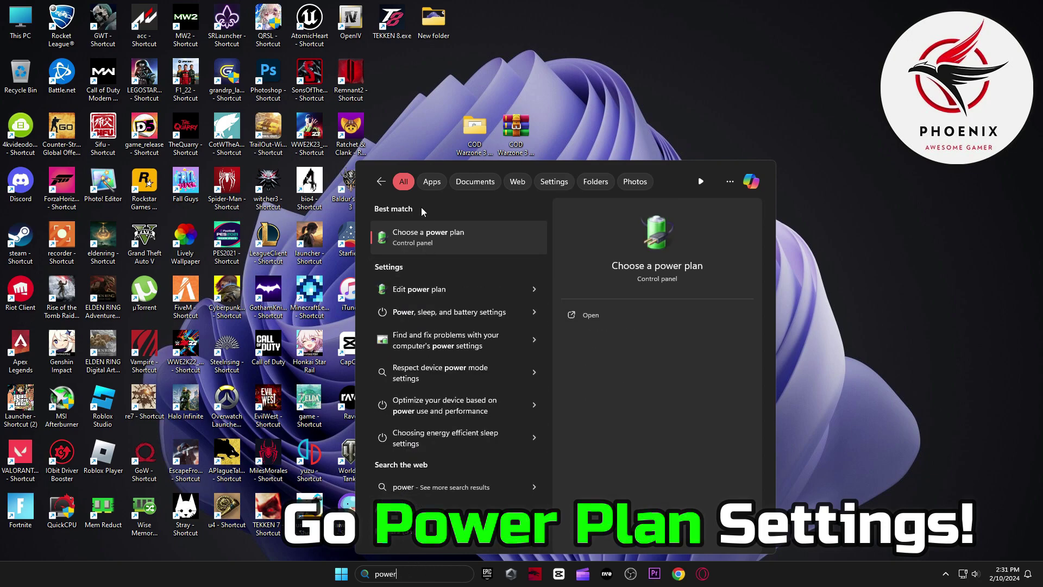
left_click(461, 249)
left_click_drag(785, 110, 647, 69)
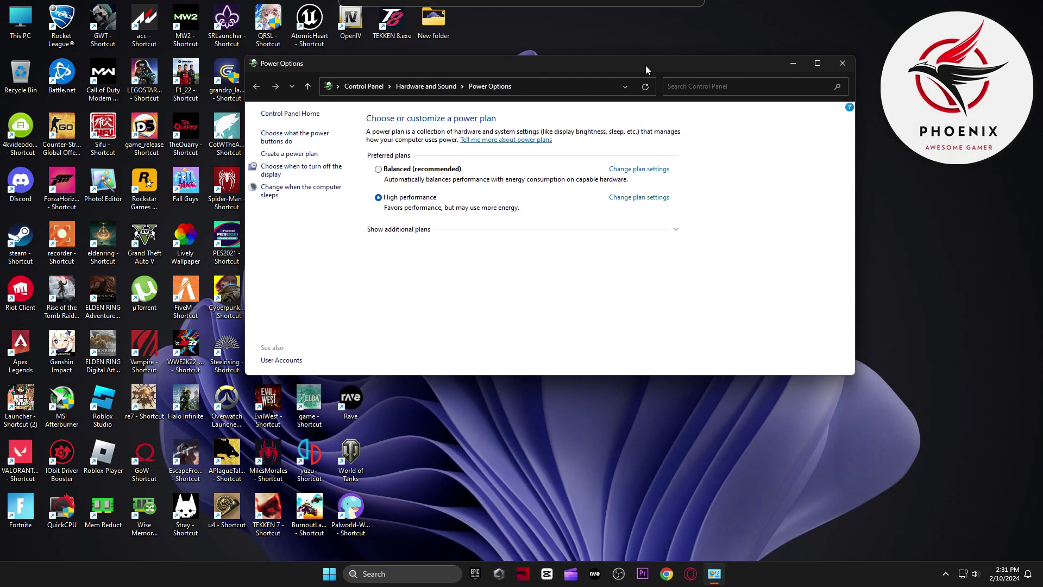
left_click(431, 231)
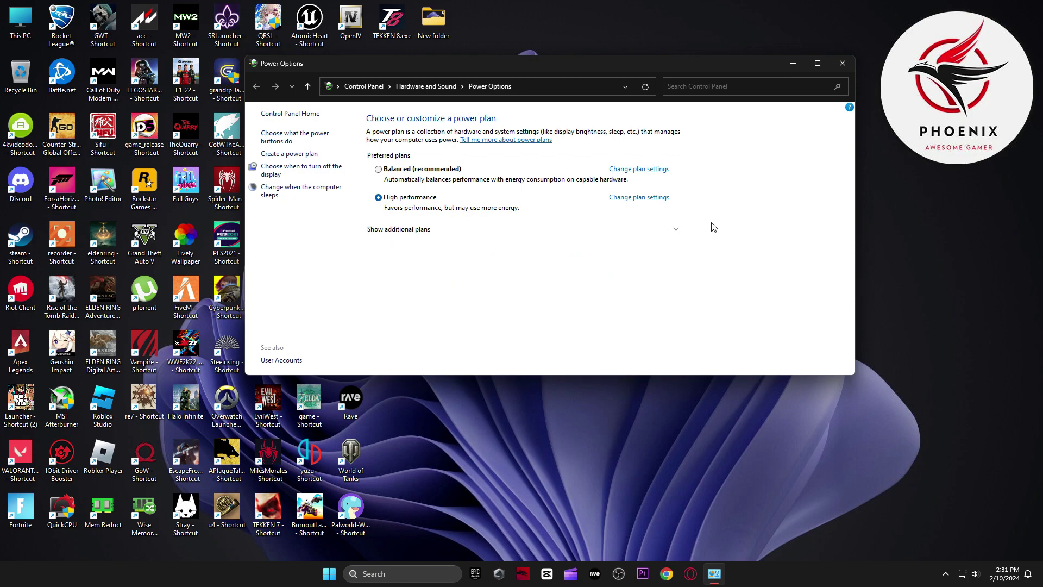
left_click(851, 65)
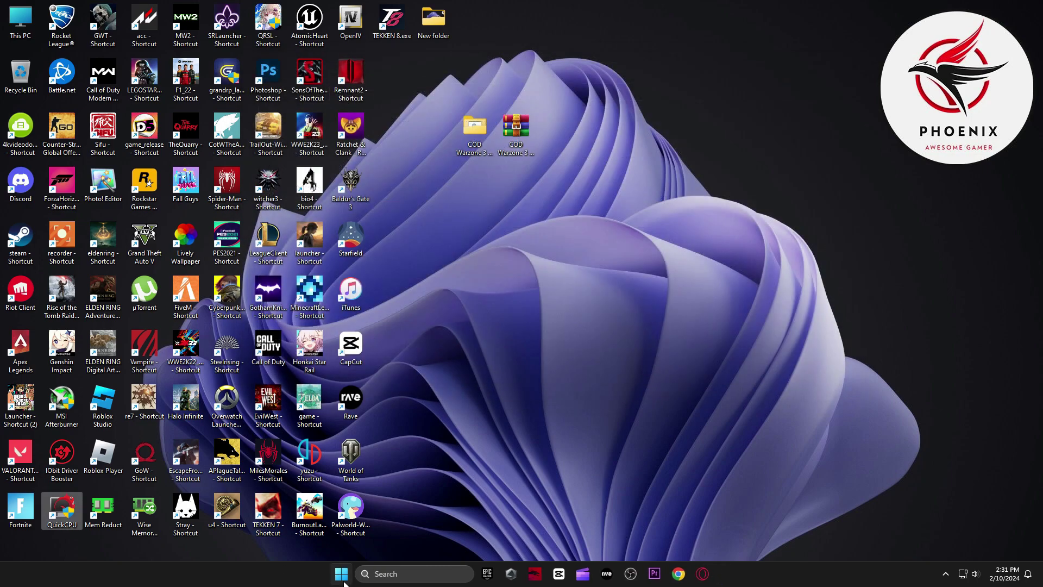
Step: Bring up the PC's power options
left_click(342, 573)
left_click(655, 537)
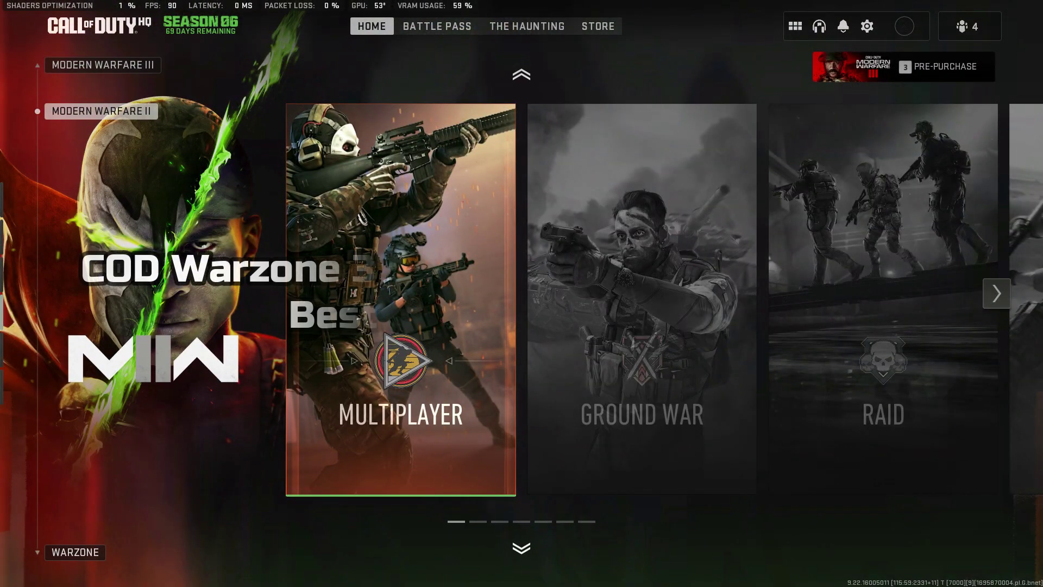
Step: Switch the game's home screen to Warzone and open the Graphics settings
scroll(522, 293, "down", 1)
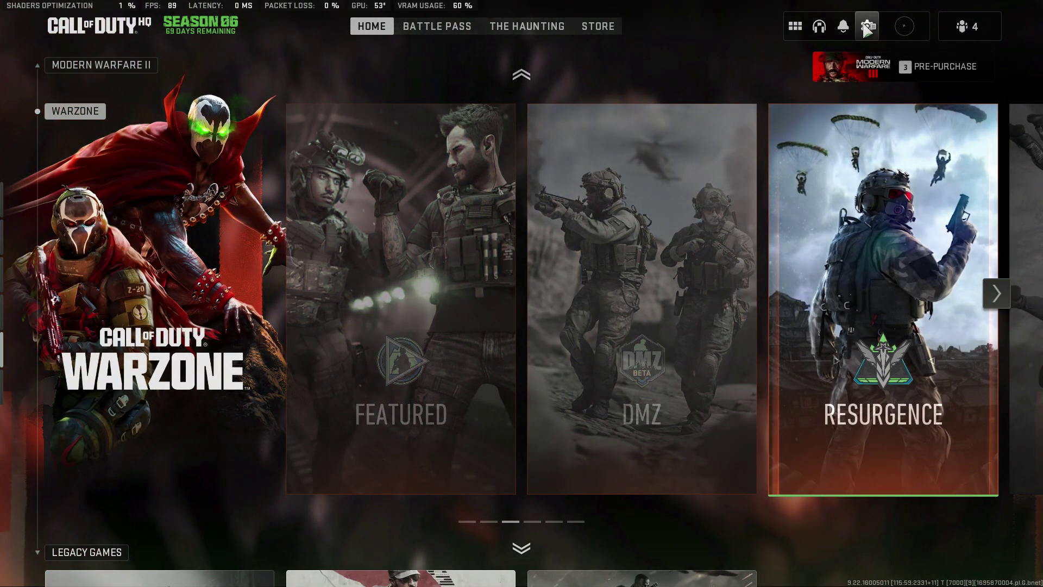
left_click(867, 26)
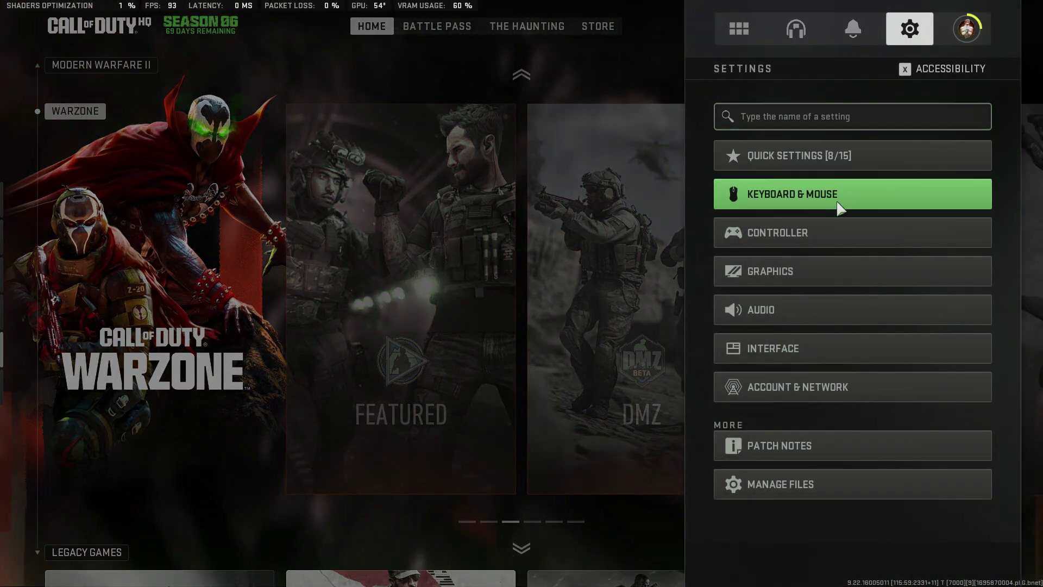
left_click(775, 271)
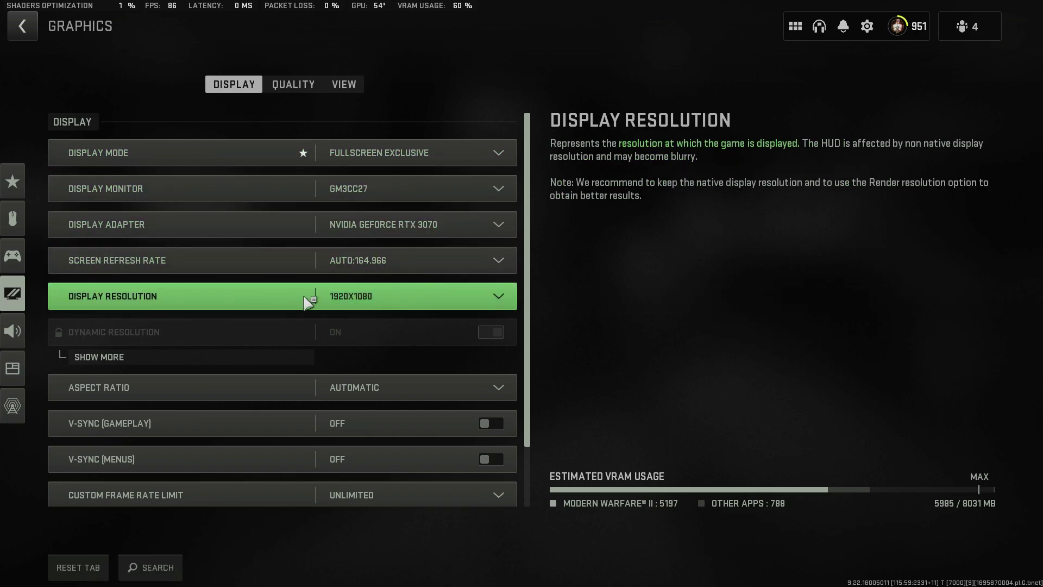
Step: Review the graphics display settings, including V-Sync, the custom frame rate limit options and shader optimization
scroll(308, 291, "down", 1)
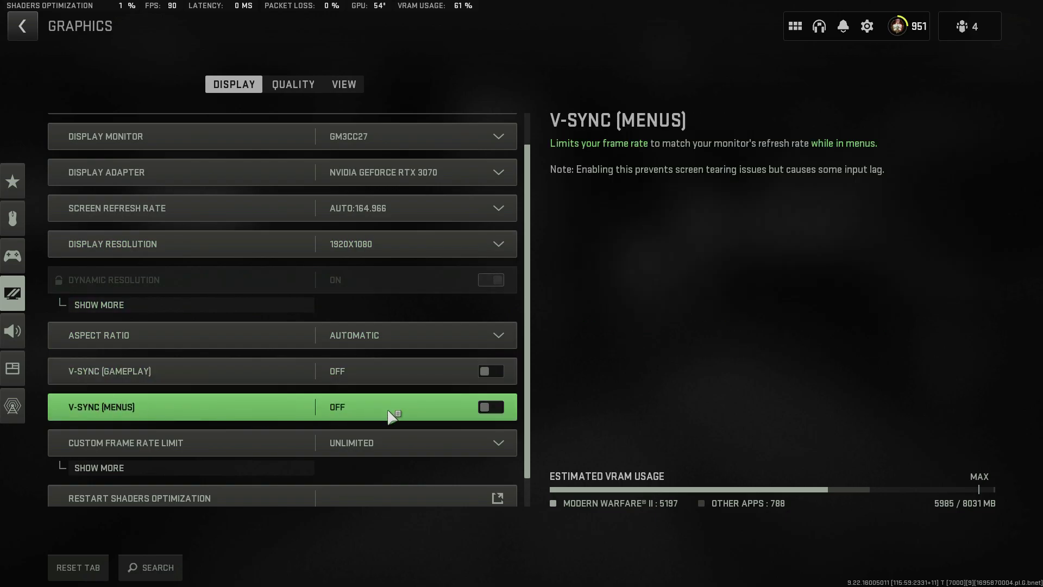
left_click(369, 446)
left_click(389, 475)
scroll(526, 467, "down", 2)
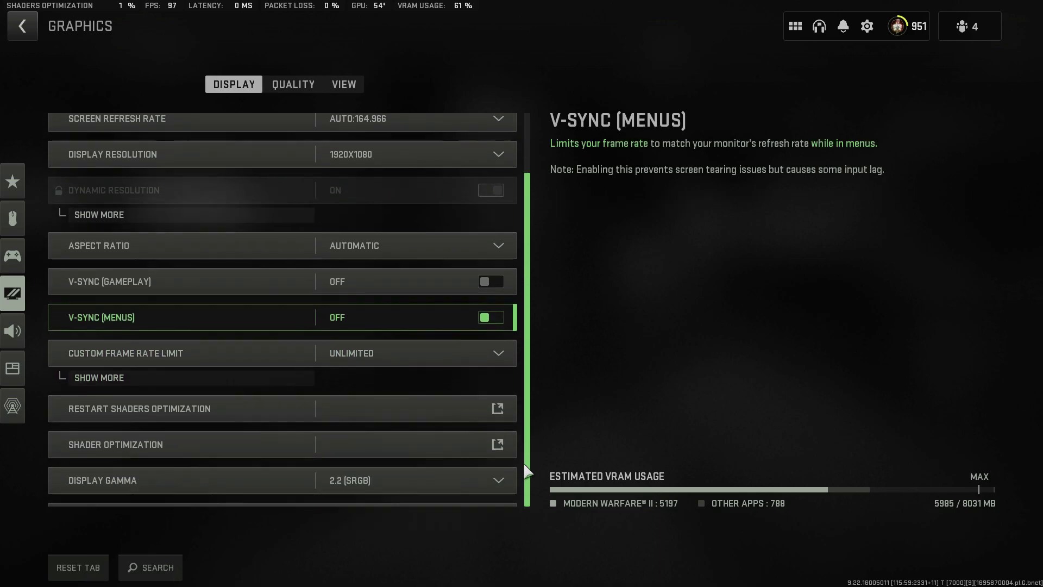
scroll(525, 465, "down", 1)
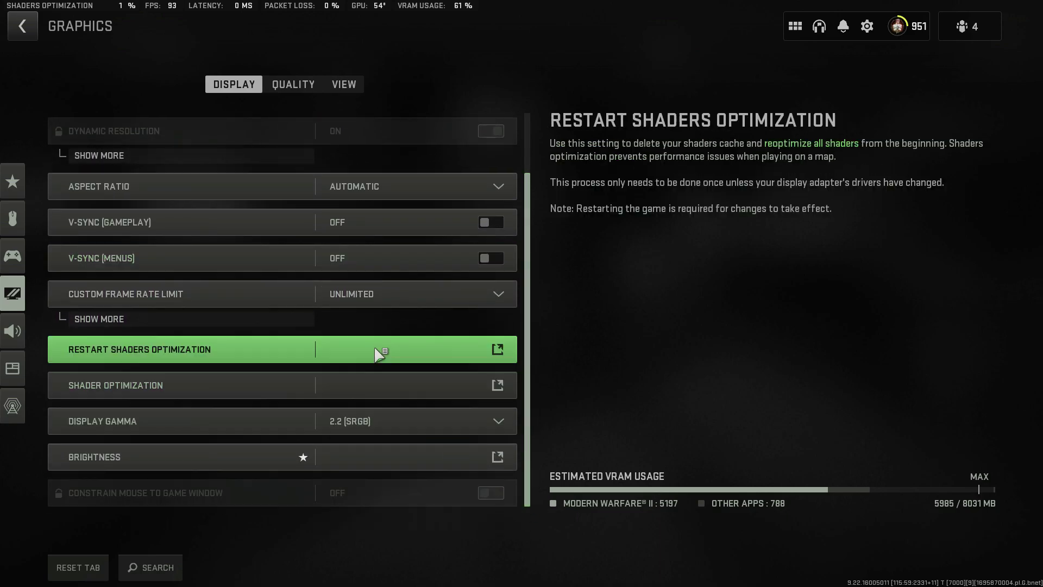
Step: Go to the graphics quality settings and set Texture Resolution to Very Low
left_click(295, 87)
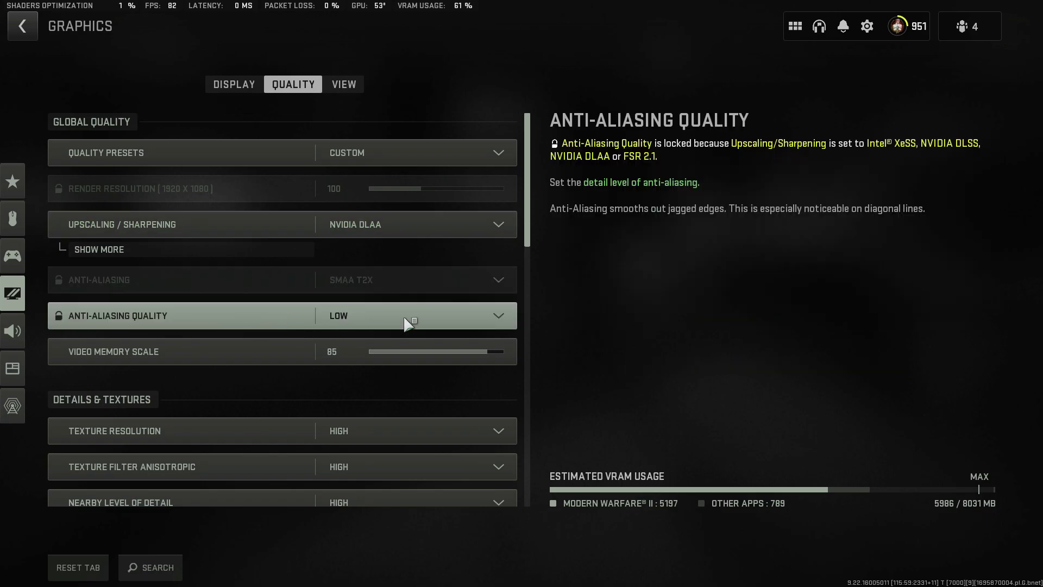
left_click(376, 430)
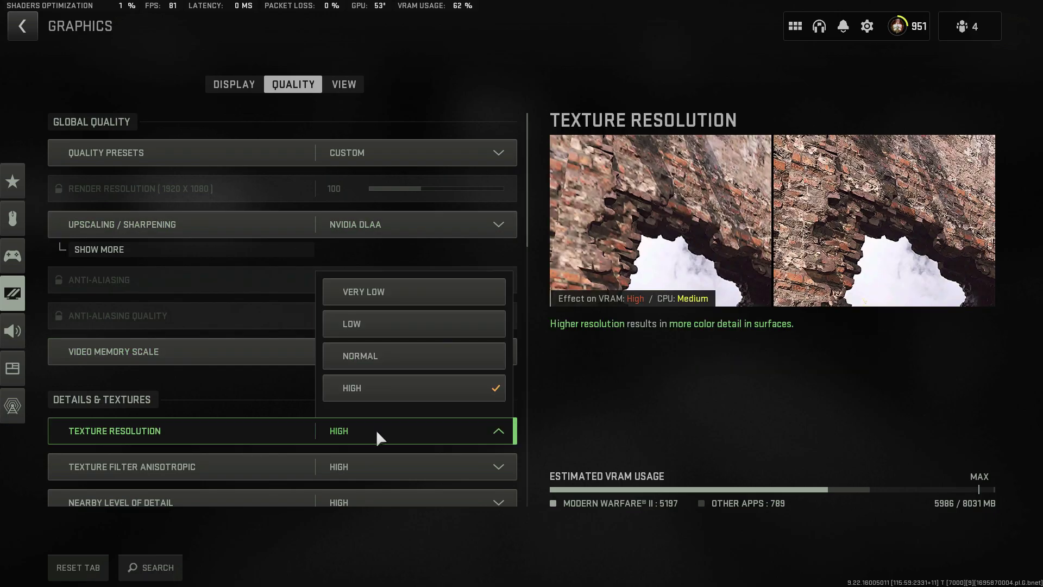
left_click(369, 291)
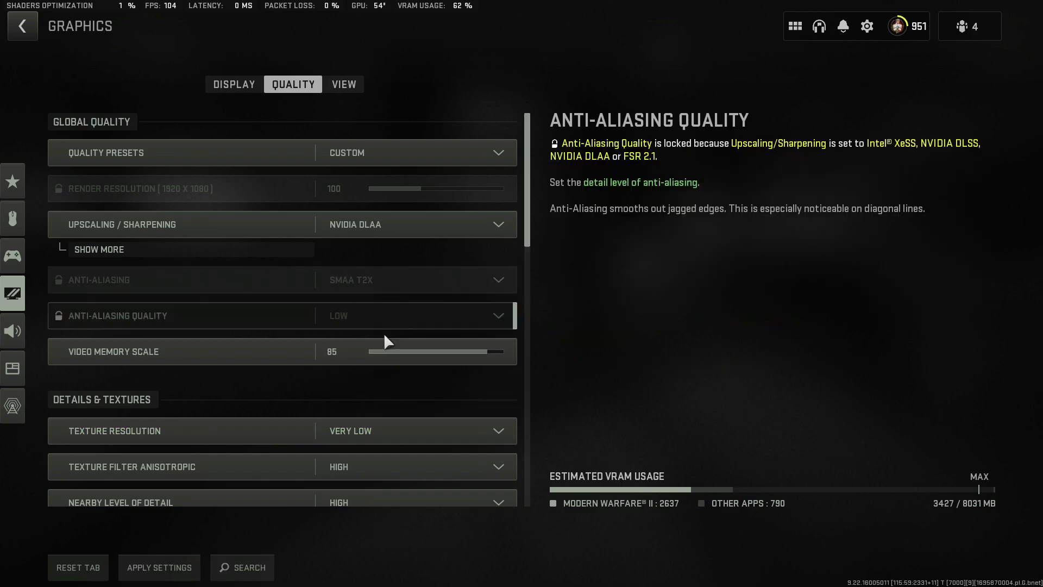
Step: Set both Texture Filter Anisotropic and Nearby Level of Detail to Low
scroll(534, 278, "down", 3)
scroll(535, 283, "down", 1)
left_click(340, 312)
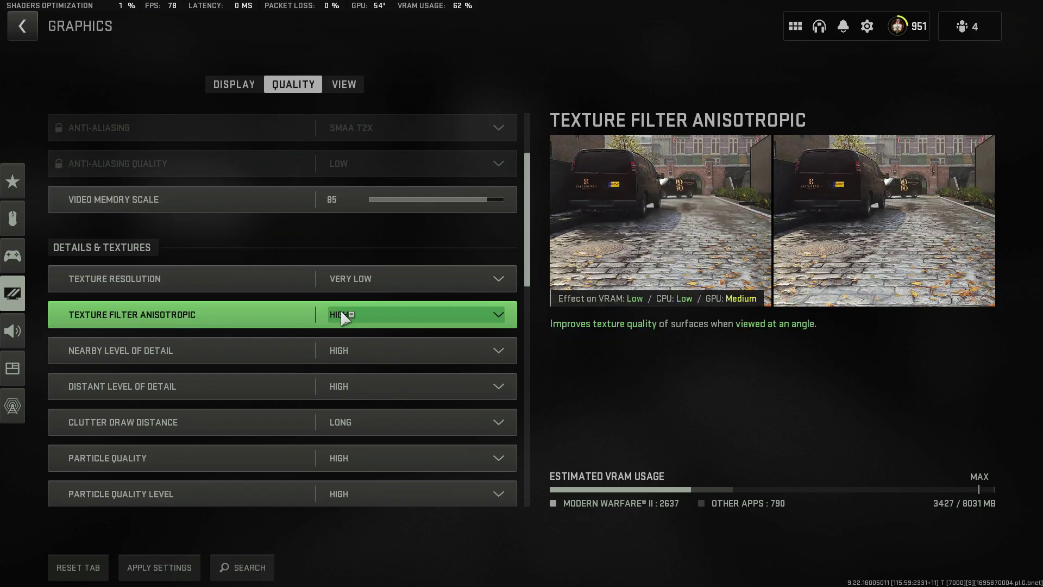
left_click(375, 346)
left_click(375, 349)
left_click(374, 382)
Step: Set Distant Level of Detail to Low and choose Long for Clutter Draw Distance
scroll(525, 288, "down", 3)
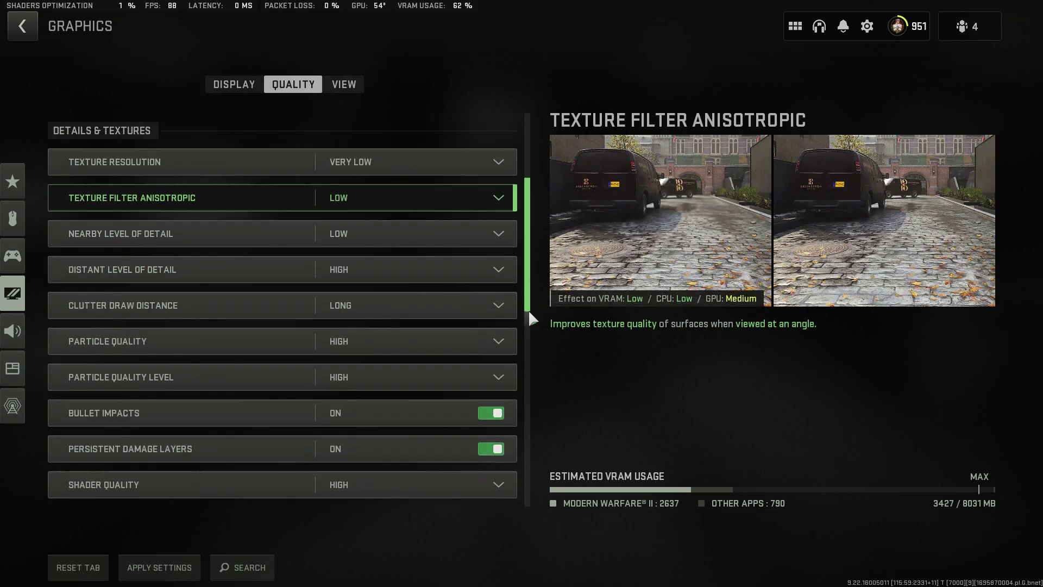
left_click(338, 250)
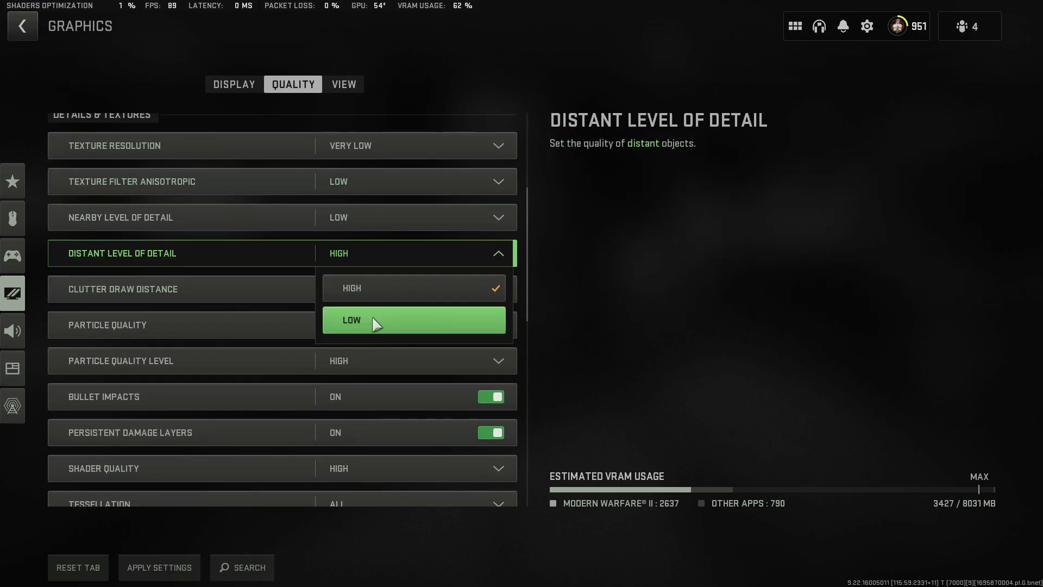
left_click(372, 320)
left_click(384, 291)
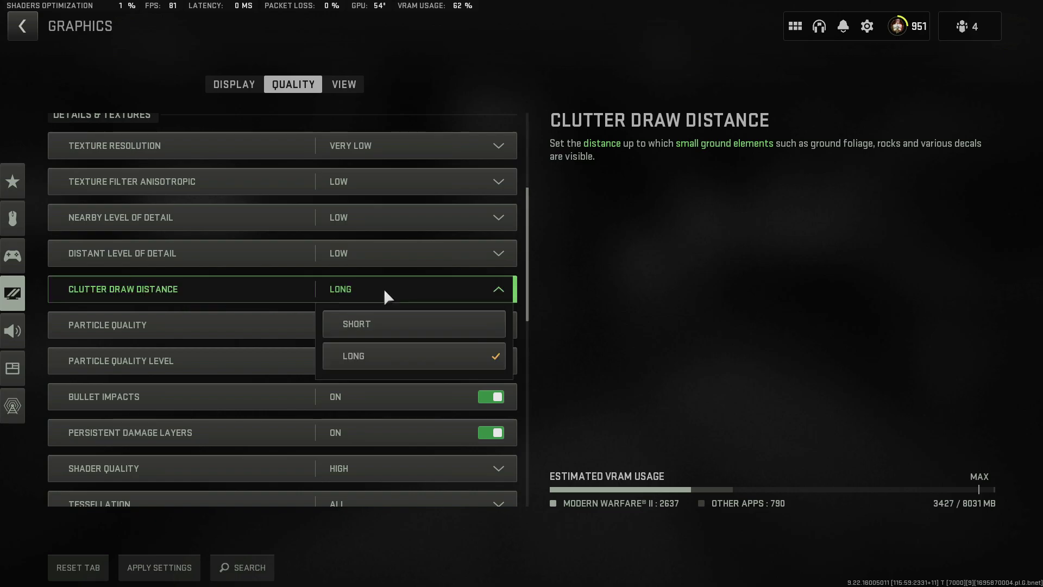
left_click(375, 356)
Step: Set Particle Quality to Low and Particle Quality Level to Very Low
left_click(382, 326)
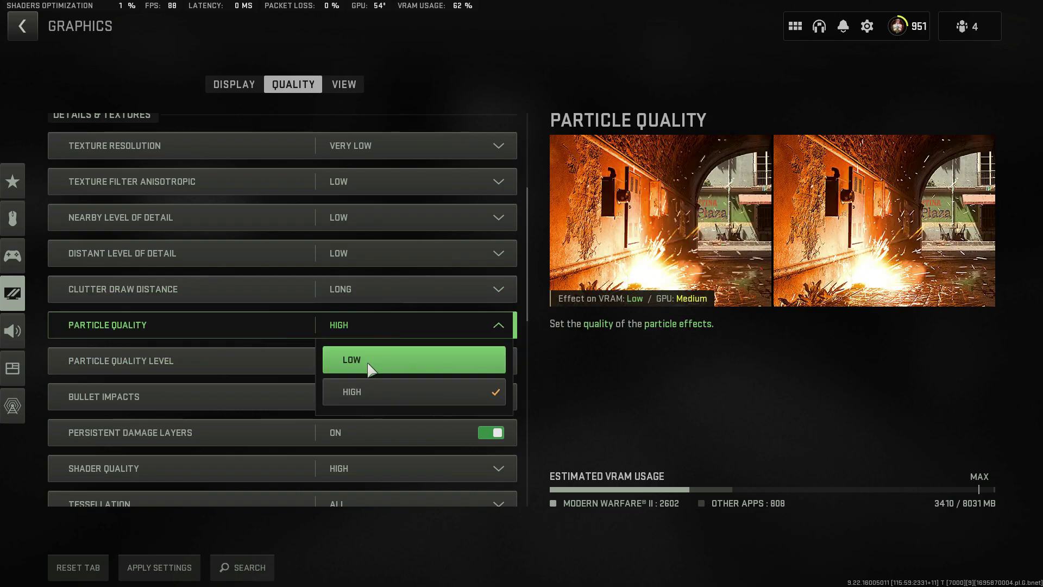
left_click(369, 360)
left_click(379, 361)
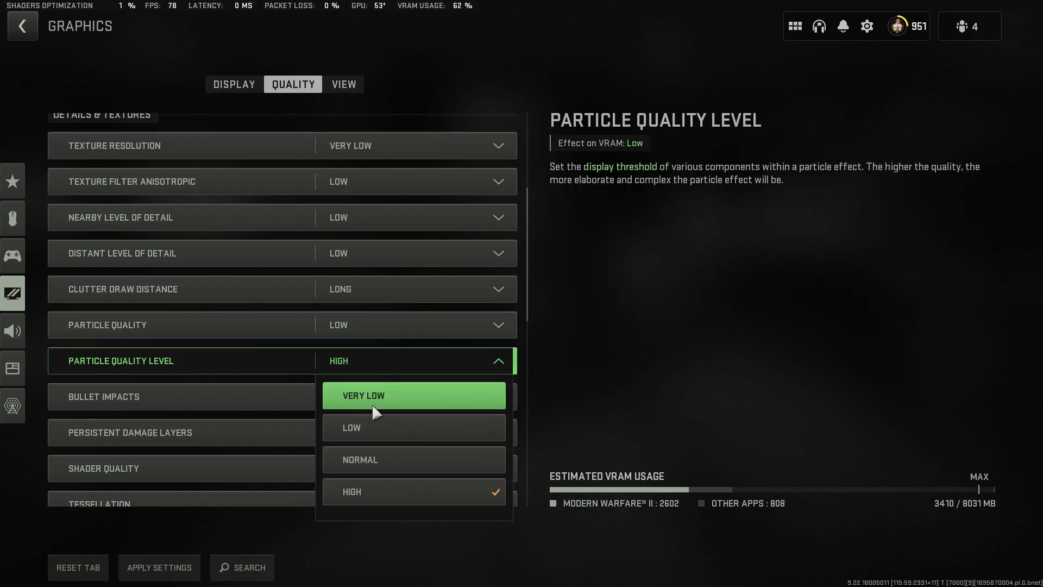
left_click(372, 404)
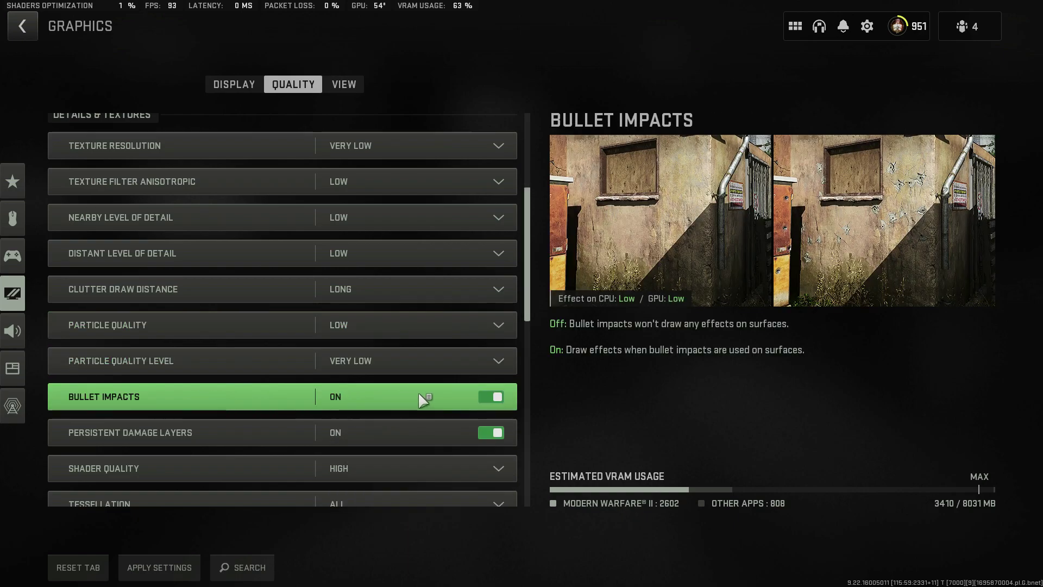
Step: Set Shader Quality and Volumetric Quality to Low
left_click(414, 461)
left_click(429, 364)
left_click_drag(532, 294, 530, 347)
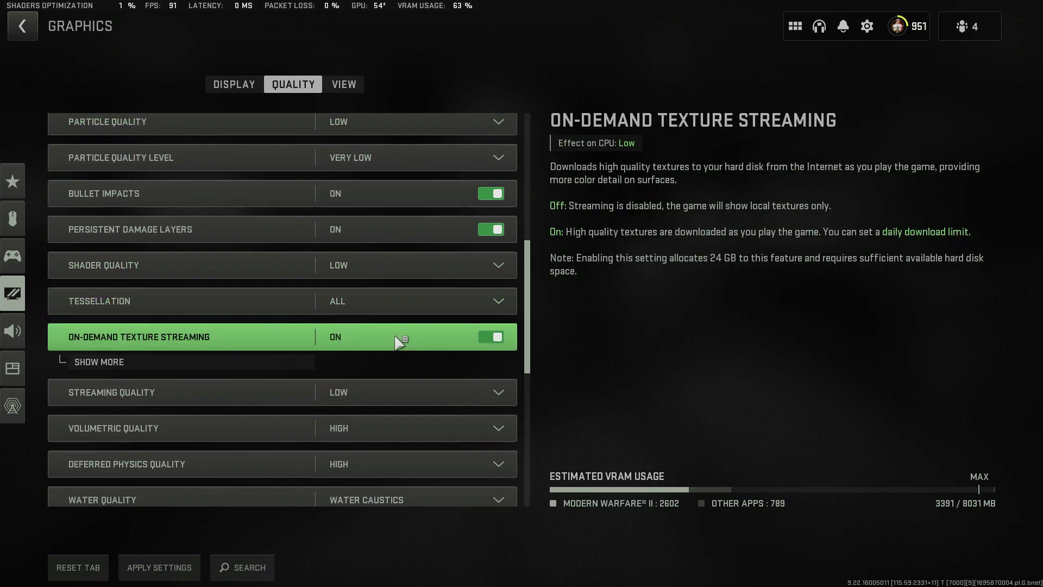
left_click(372, 429)
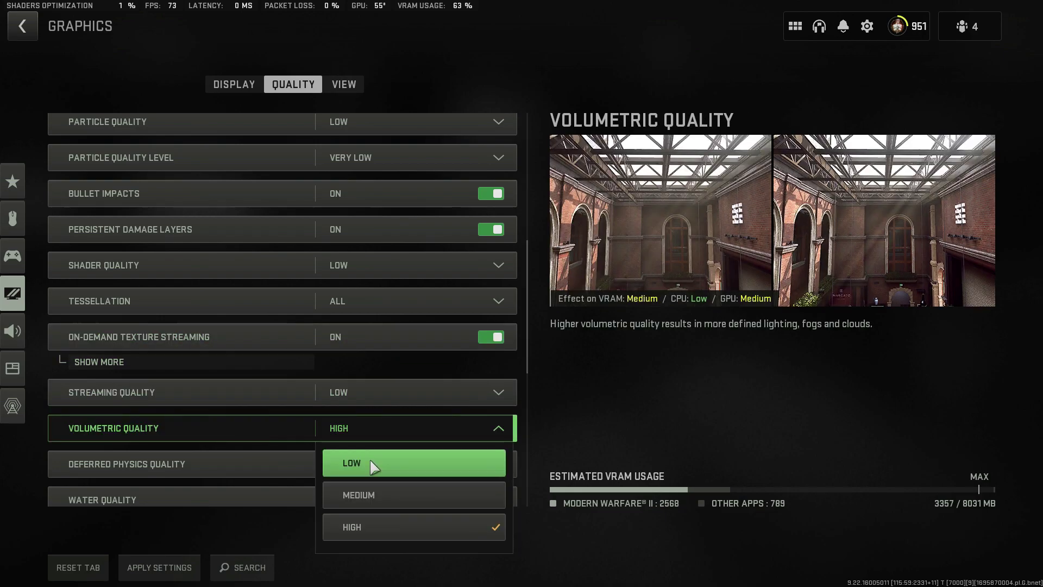
left_click(370, 461)
Step: Turn Deferred Physics Quality off and go on to the Water Quality setting
left_click(379, 473)
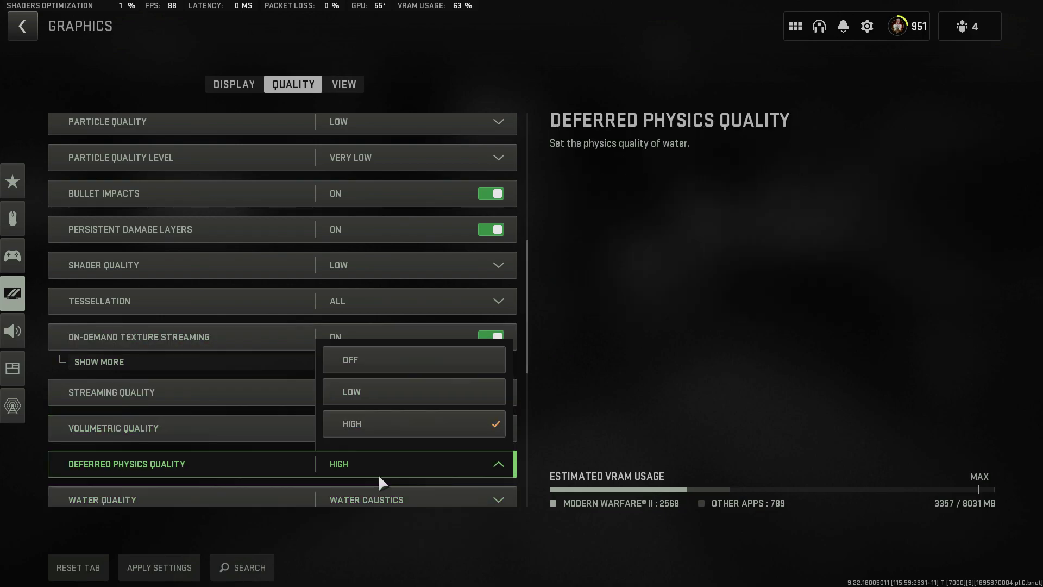
left_click(383, 365)
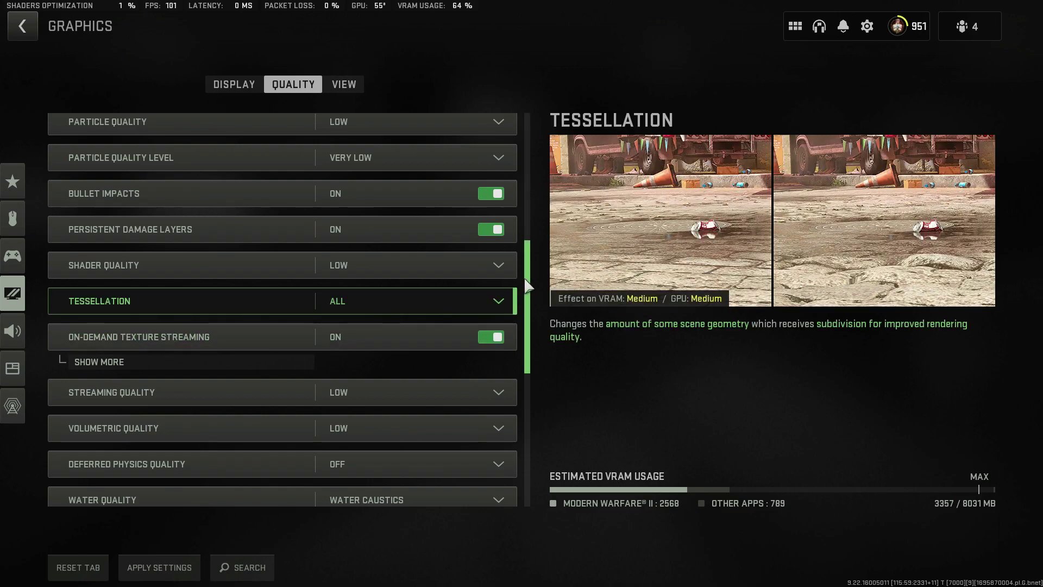
scroll(523, 277, "down", 5)
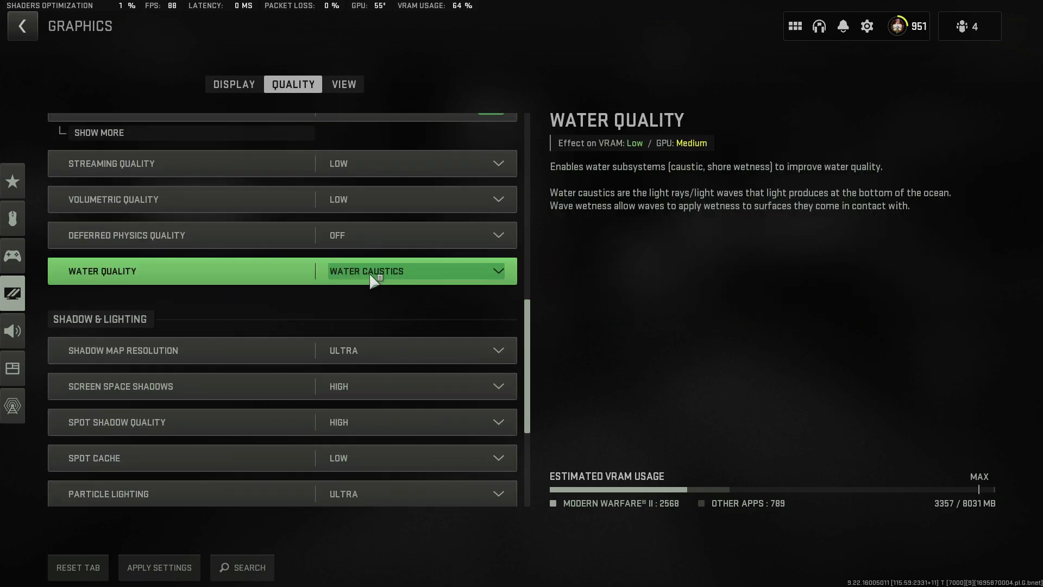